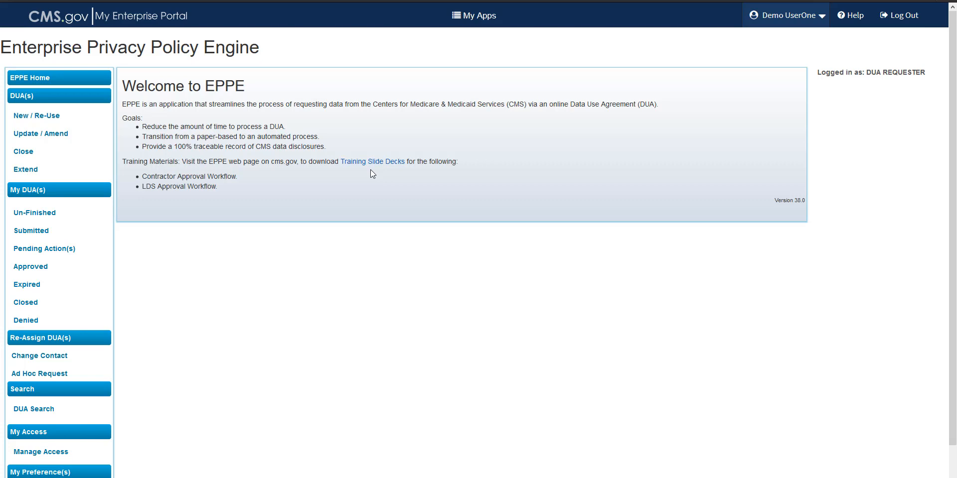
- Start a new DUA request with the Limited Data Set type and proceed to the organization selection
click(79, 120)
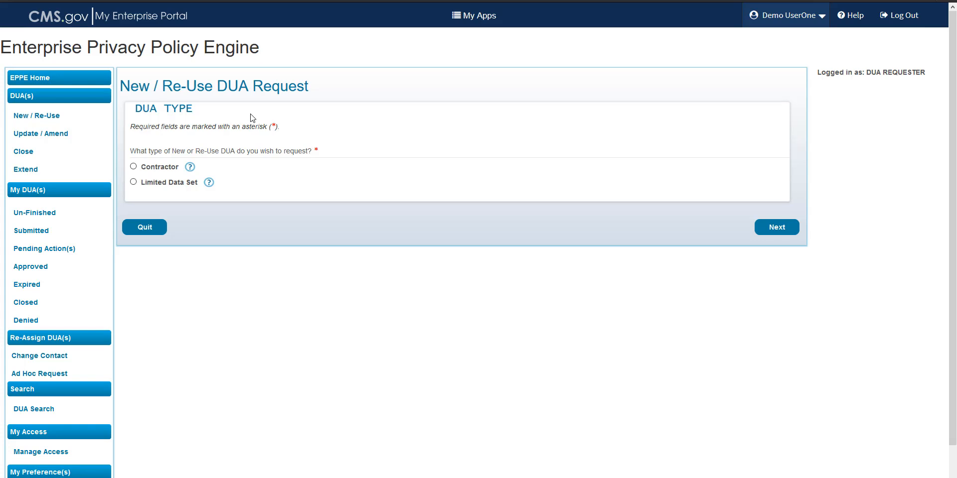
click(150, 231)
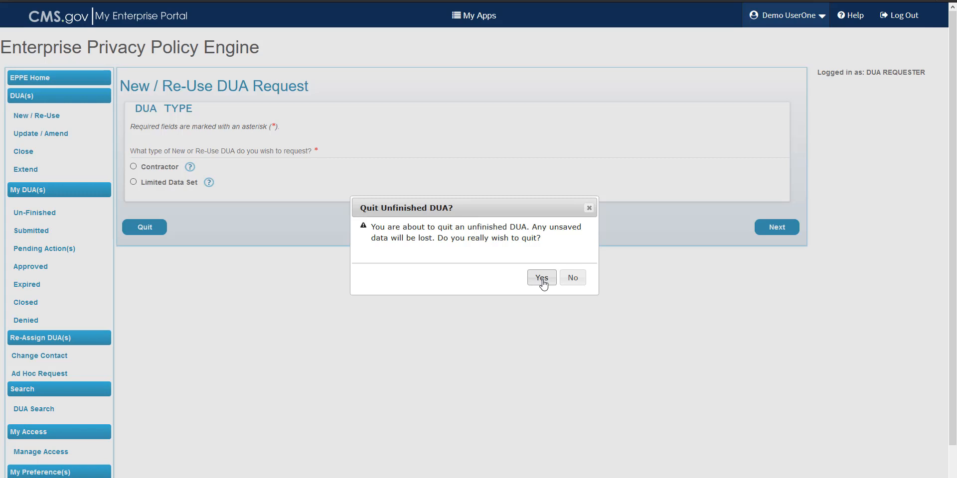
click(569, 282)
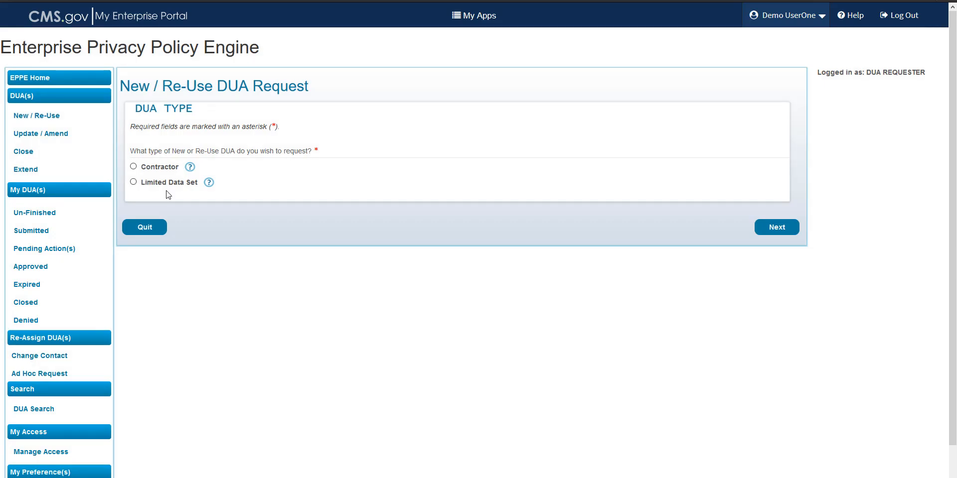
click(134, 181)
click(777, 227)
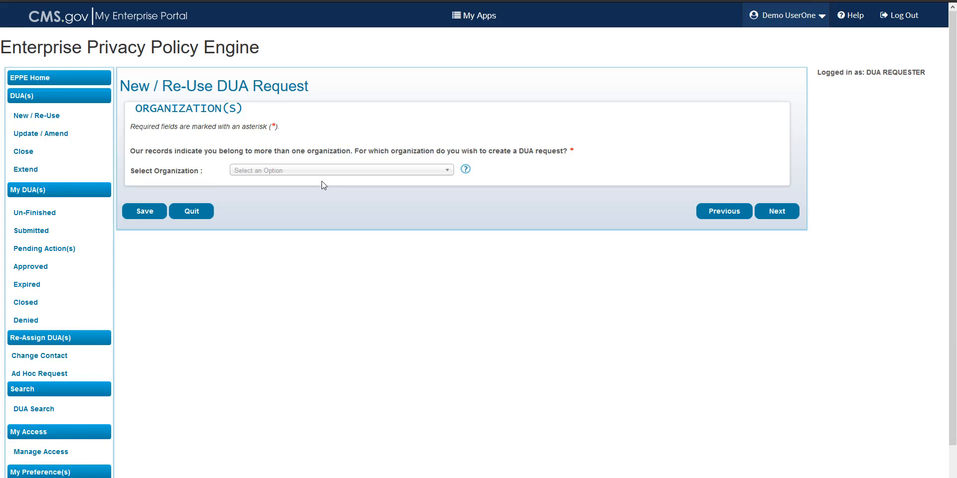
- Choose Demonstration Organization 3 as the requesting organization, save the unfinished DUA, and continue to the collaborating organizations
click(328, 173)
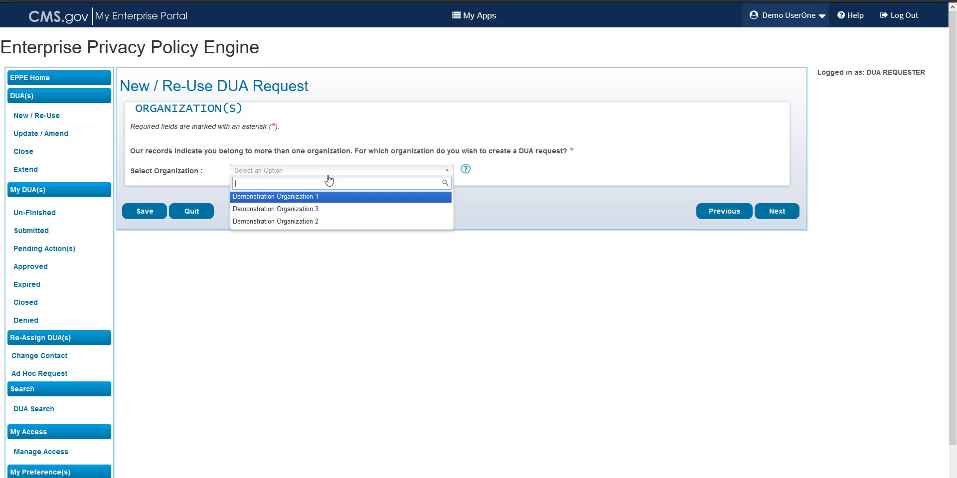
click(316, 209)
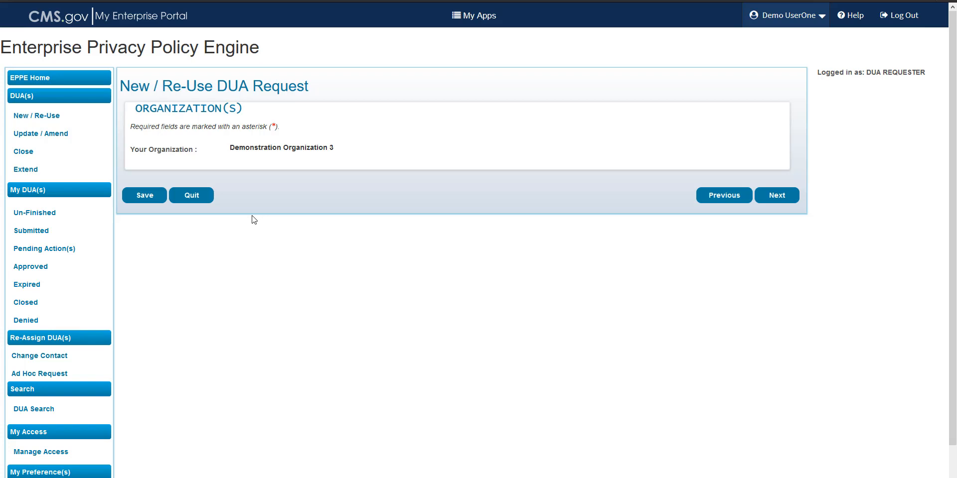
click(147, 199)
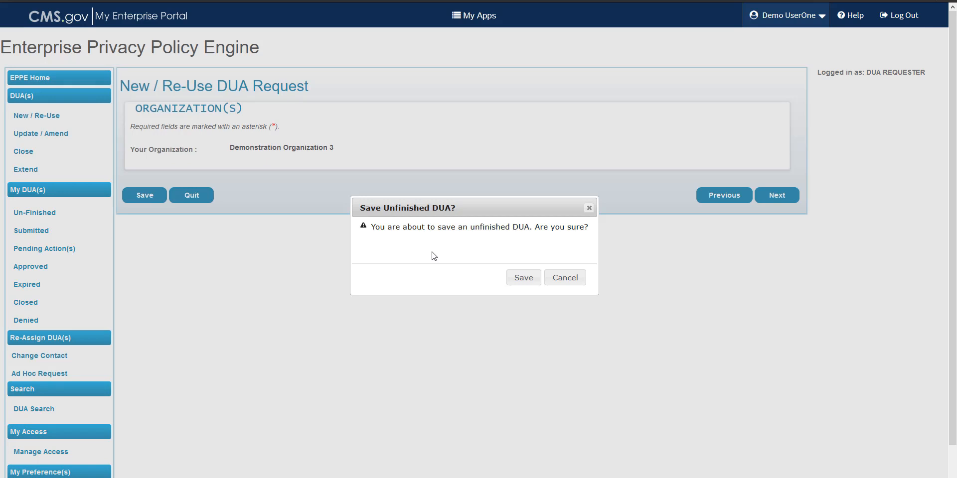
click(519, 282)
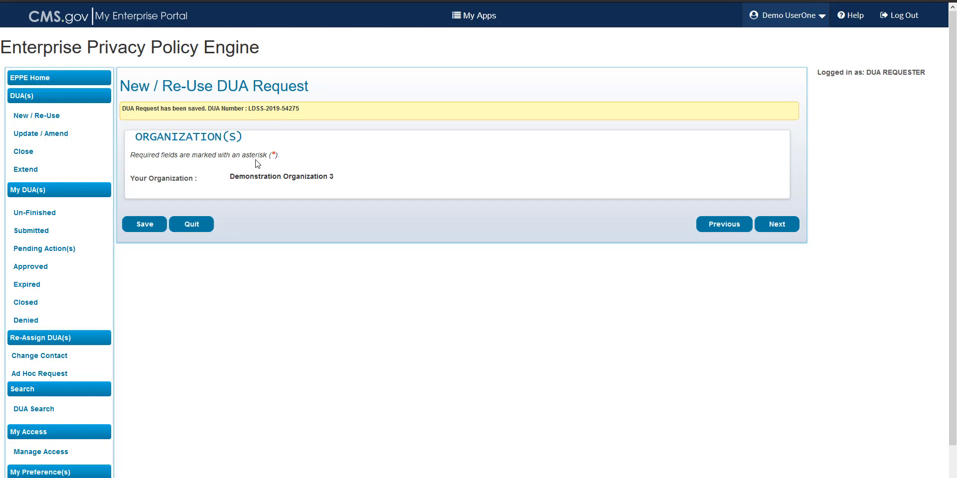
click(776, 231)
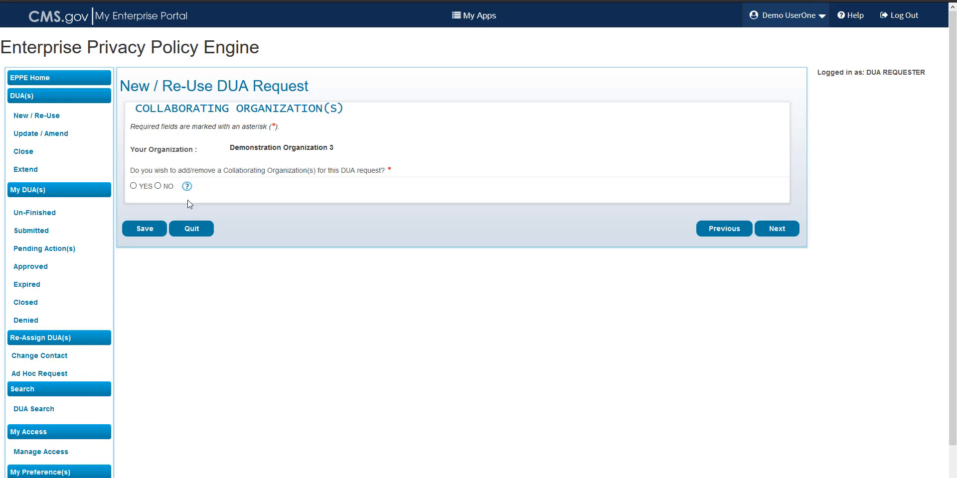
- Opt to include collaborating organizations, add DEMONSTRATION ORGANIZATION 1 to the request, and continue to the main information
click(134, 186)
click(251, 247)
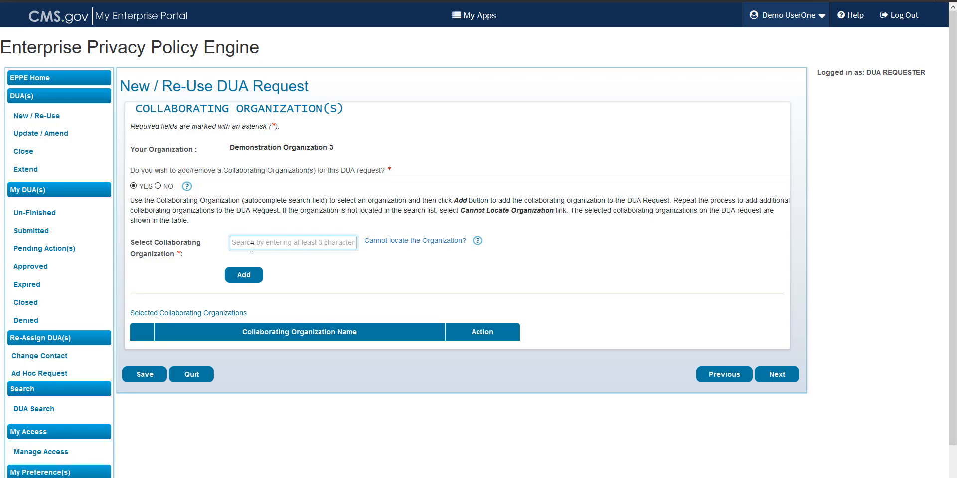
text(demonis)
key(BackSpace)
key(BackSpace)
key(BackSpace)
text(n)
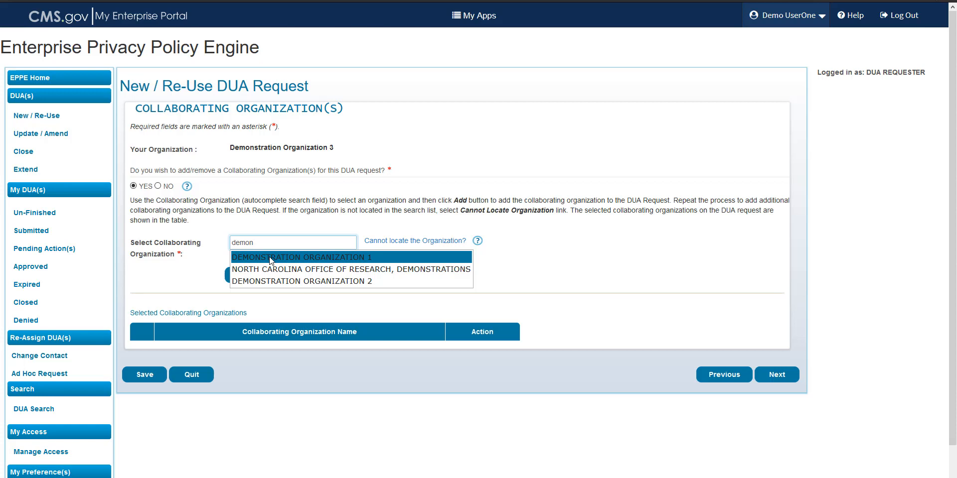
click(269, 258)
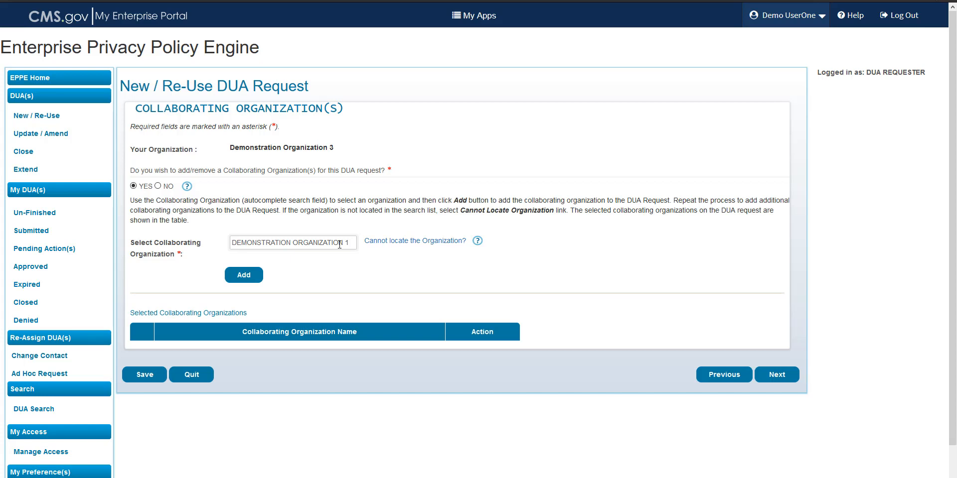
click(244, 280)
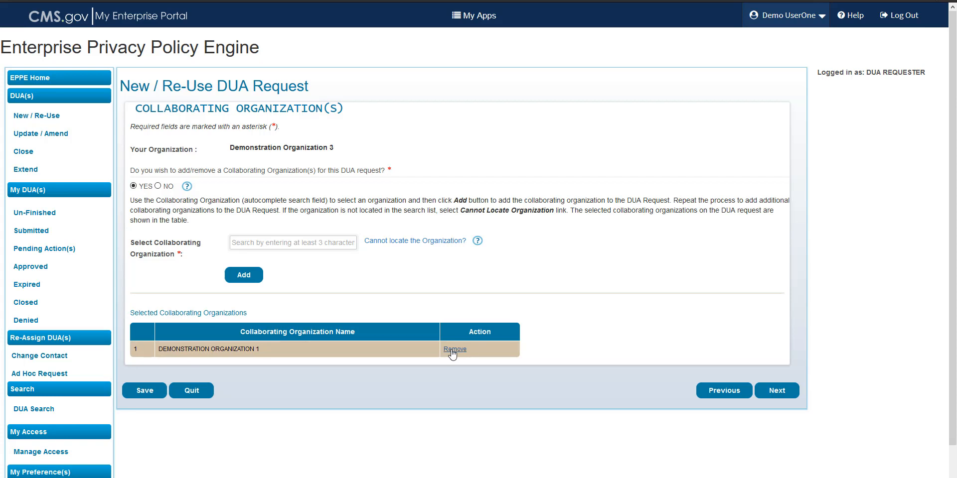
click(776, 391)
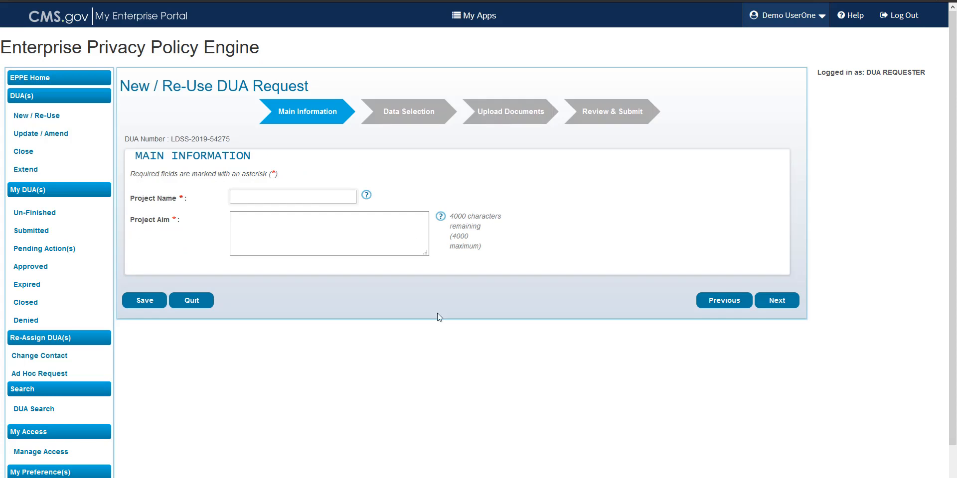
- Enter the project name "Test Study" and the project aim "The Aim is to test this study.", and continue to the custodians
click(284, 195)
text(Test Study)
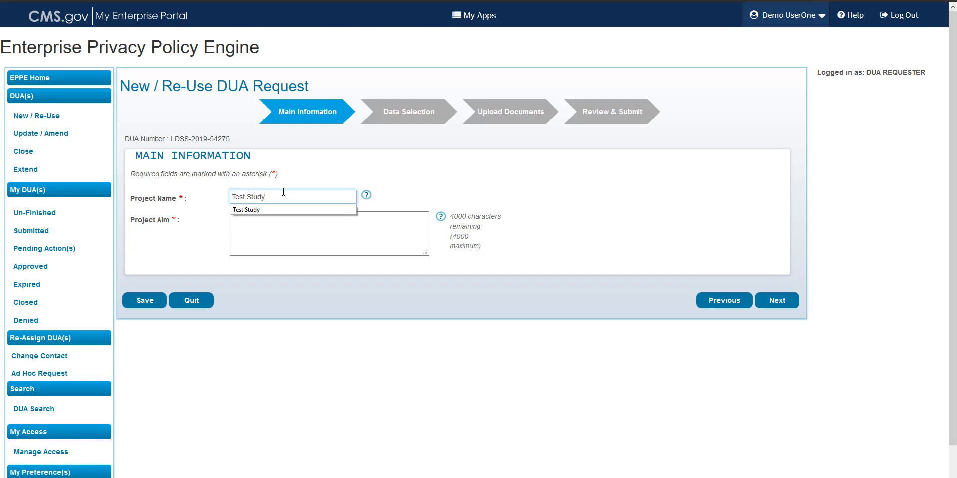
key(Escape)
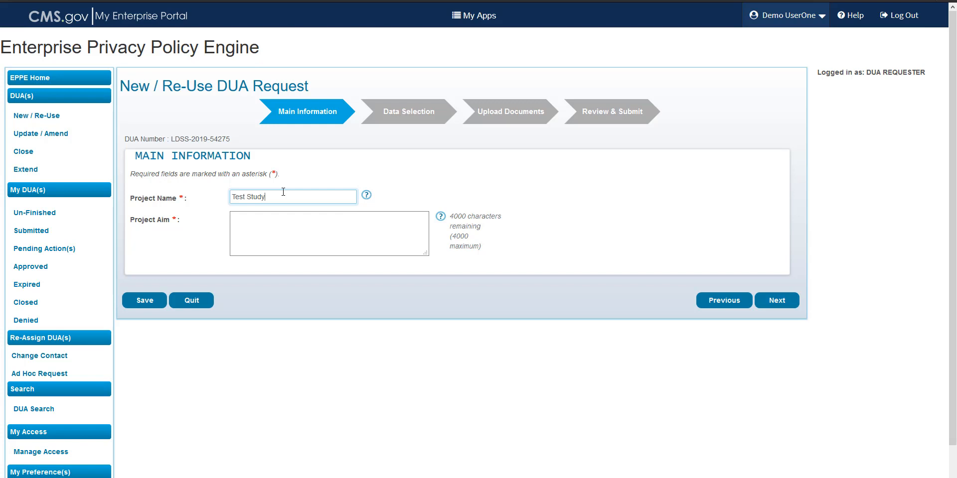
key(Tab)
text(The )
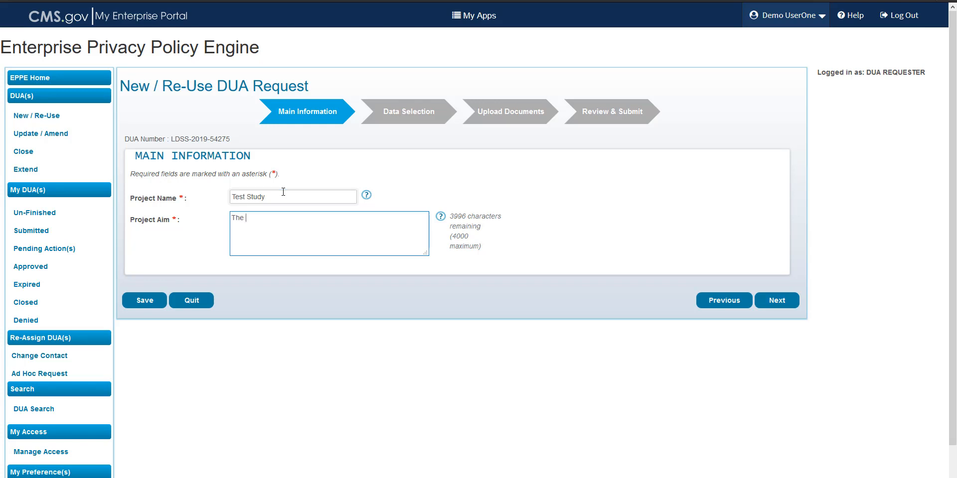
text(Aim is to test this study.)
click(774, 302)
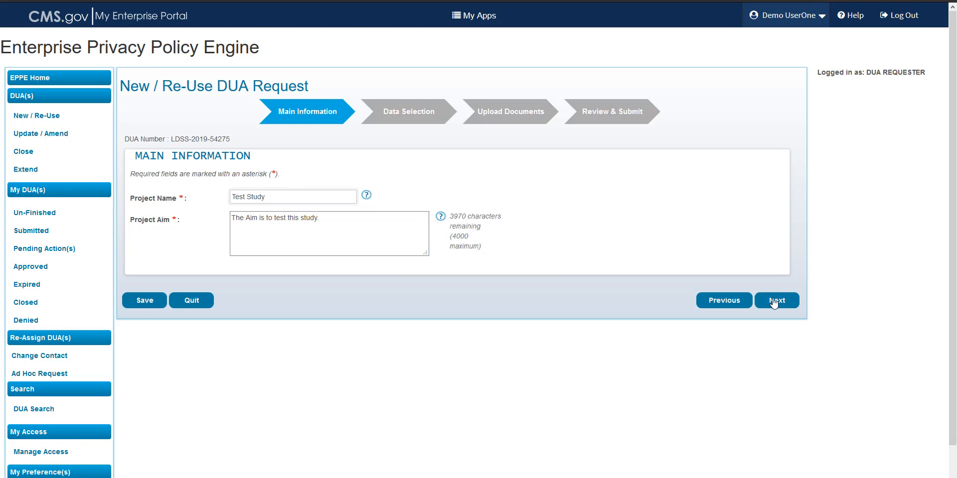
click(774, 302)
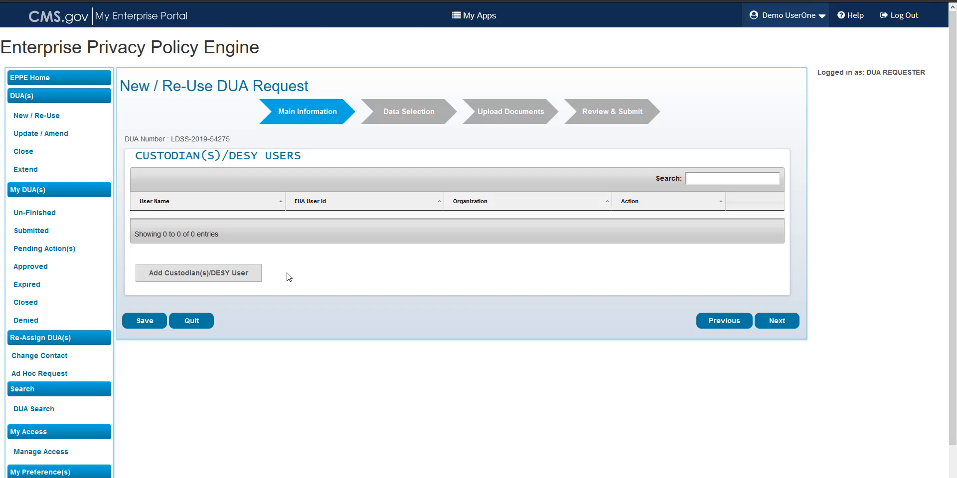
- Add the second listed user of Demonstration Organization 3 as a custodian, with the DESY User option set to No
click(228, 276)
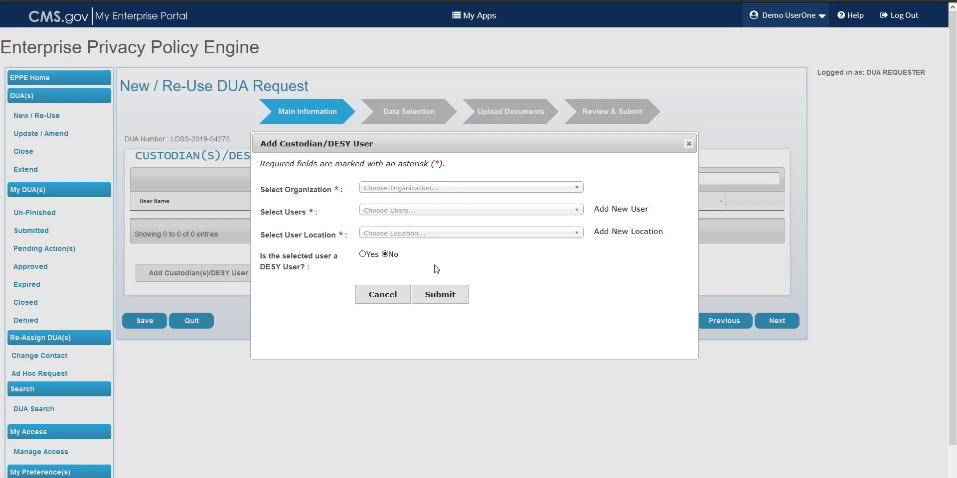
click(424, 190)
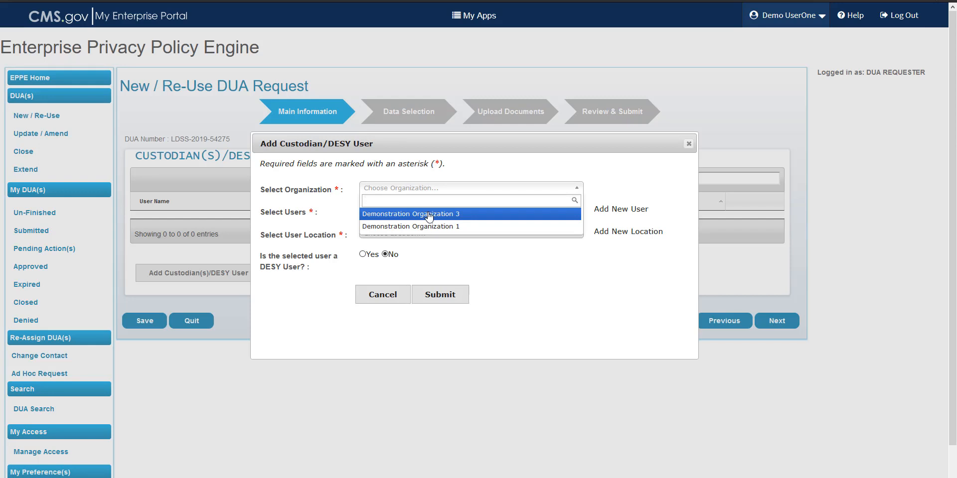
click(429, 215)
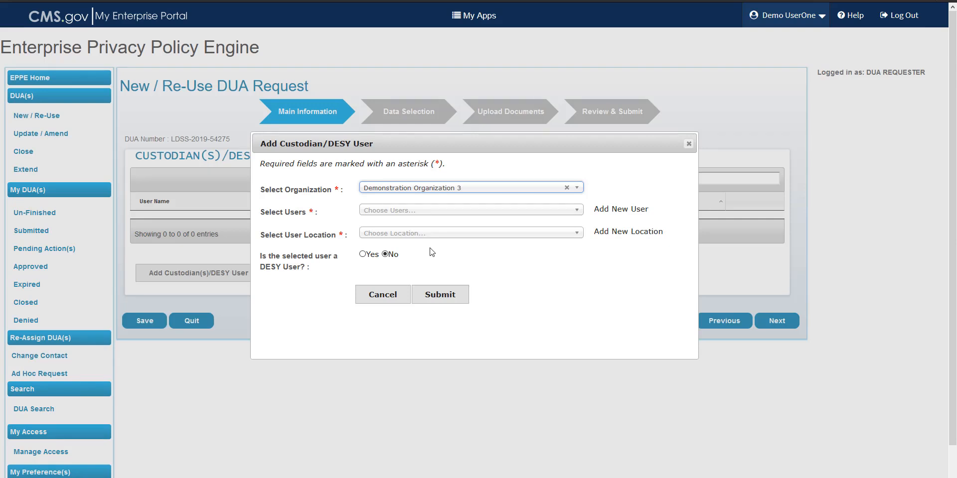
click(435, 209)
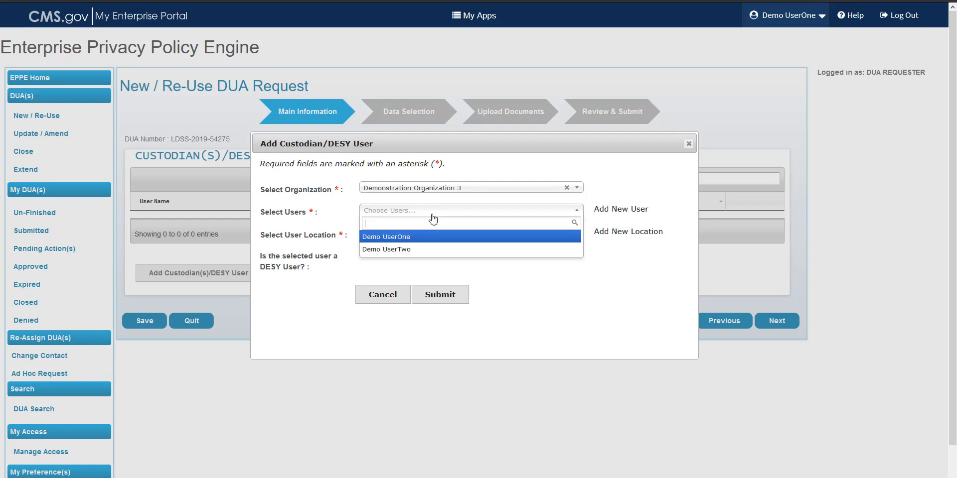
click(410, 253)
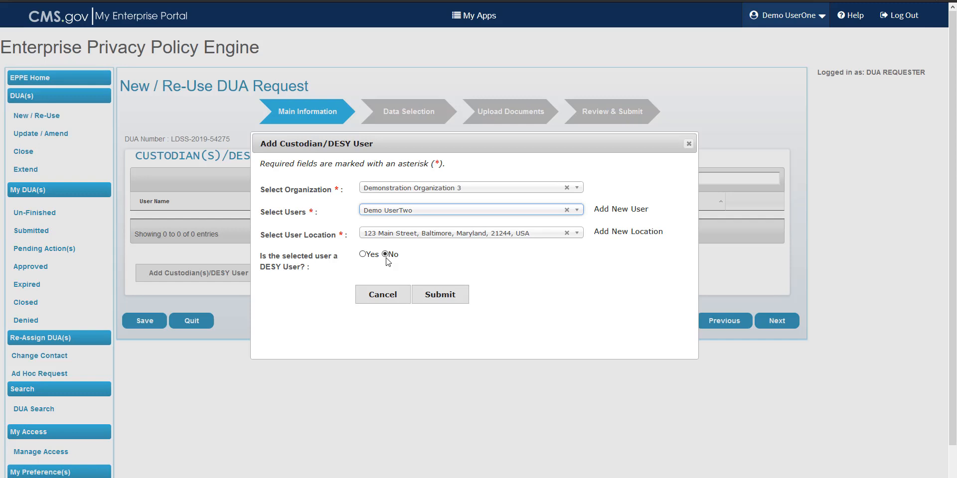
click(363, 254)
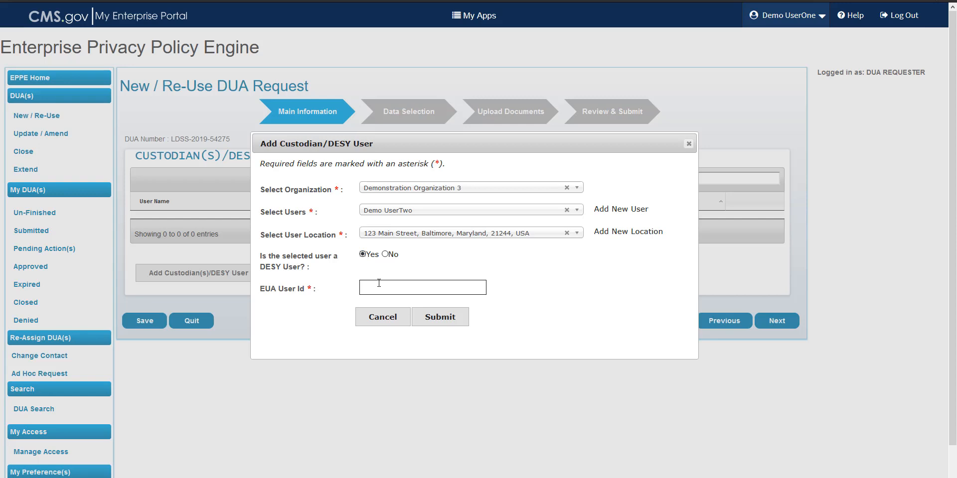
click(386, 255)
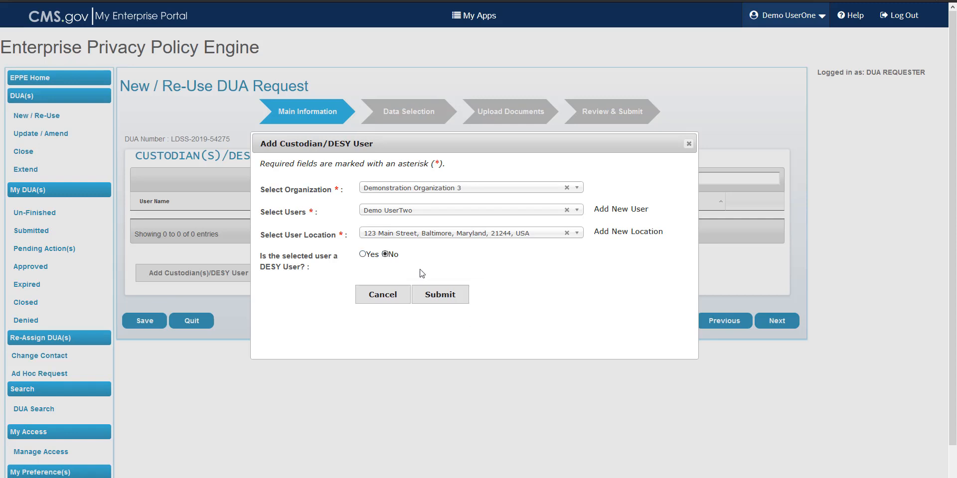
click(433, 295)
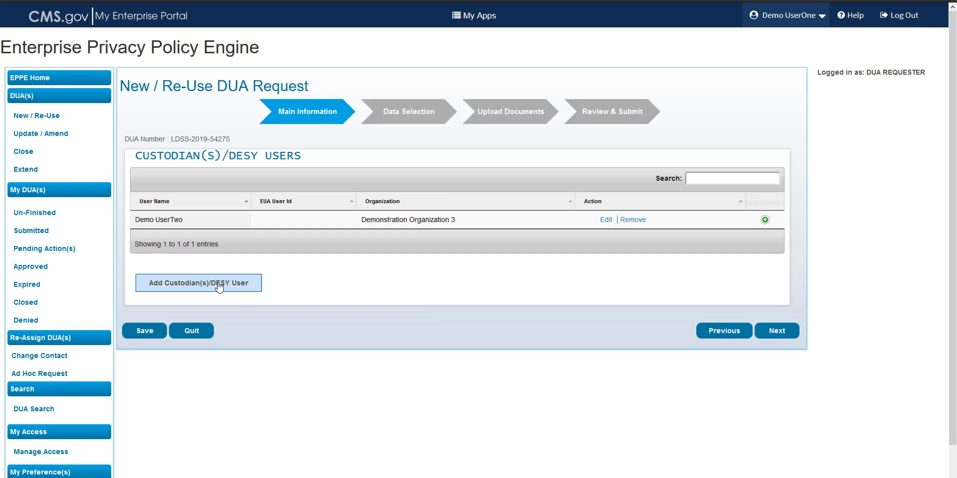
- Add the third listed user of Demonstration Organization 1 as another custodian and proceed to the data selection stage
click(219, 287)
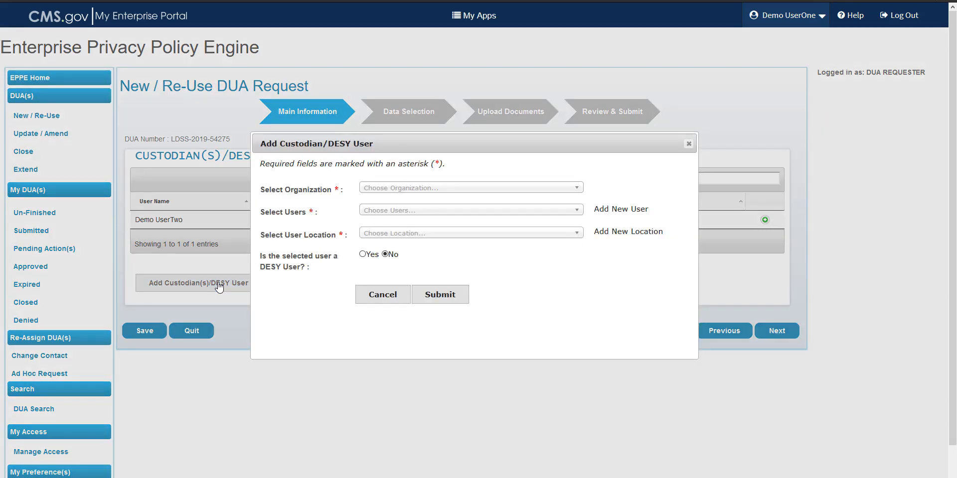
click(397, 192)
click(408, 227)
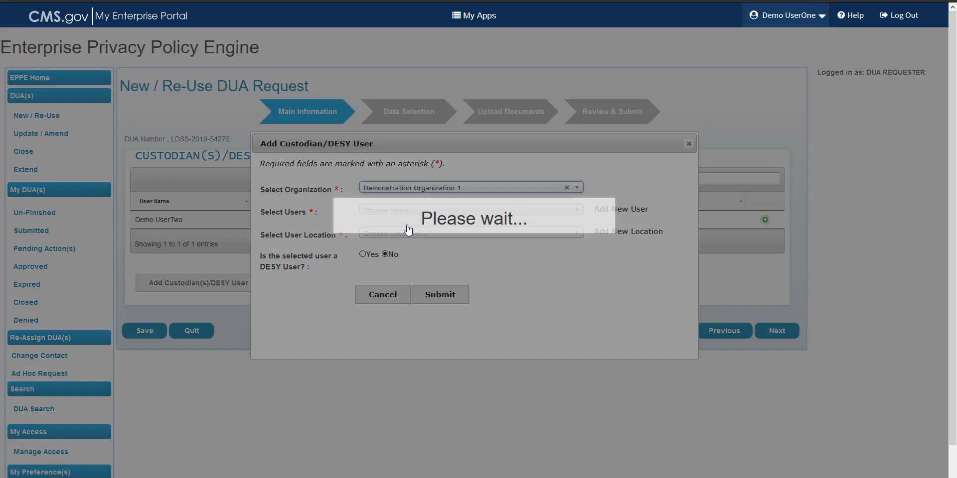
click(408, 214)
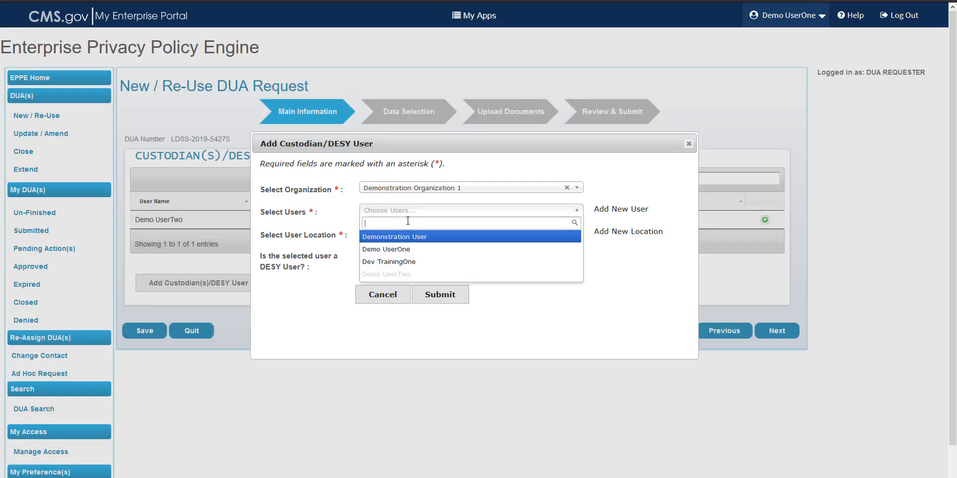
click(400, 263)
click(427, 296)
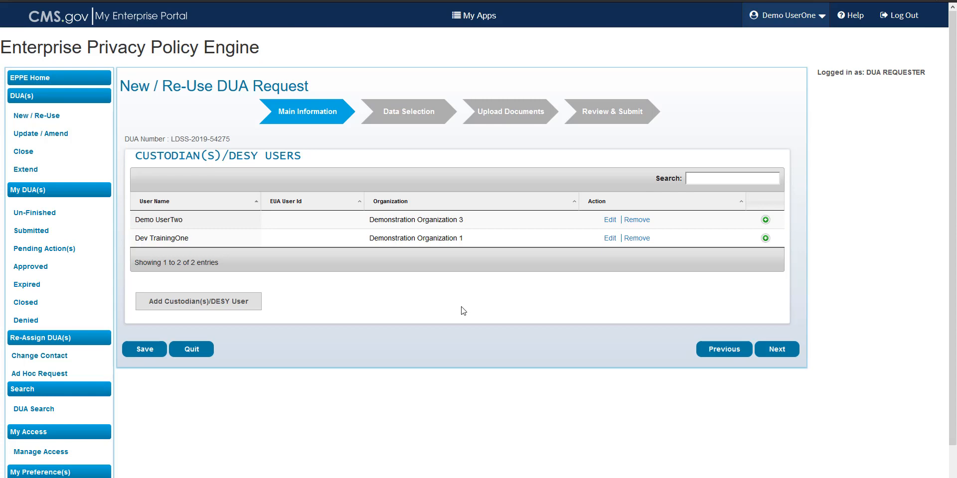
click(773, 354)
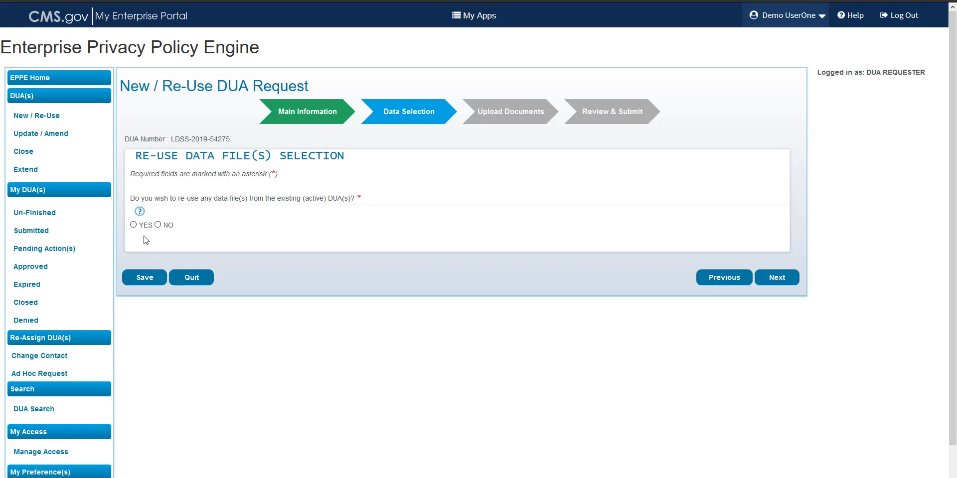
- Answer Yes to re-using data files from existing active DUAs, acknowledge the upload reminder, and bring up the available data file descriptions
click(133, 225)
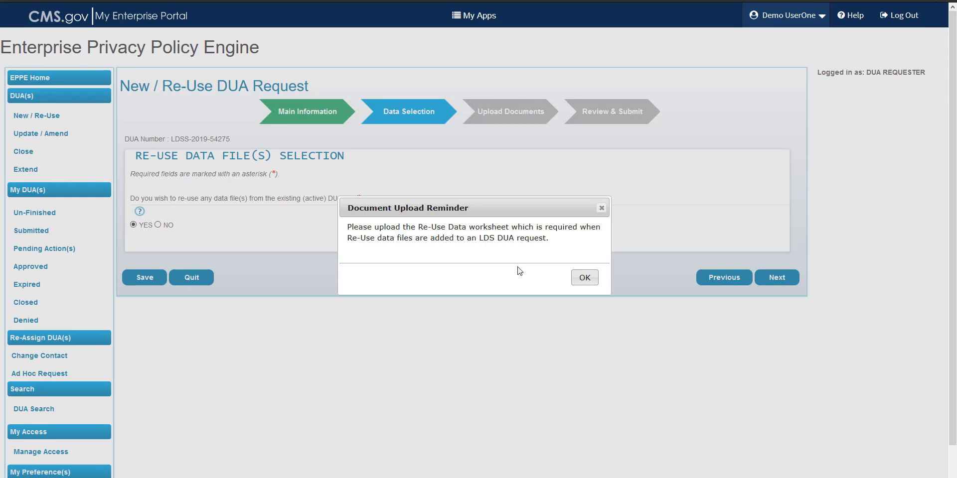
click(585, 281)
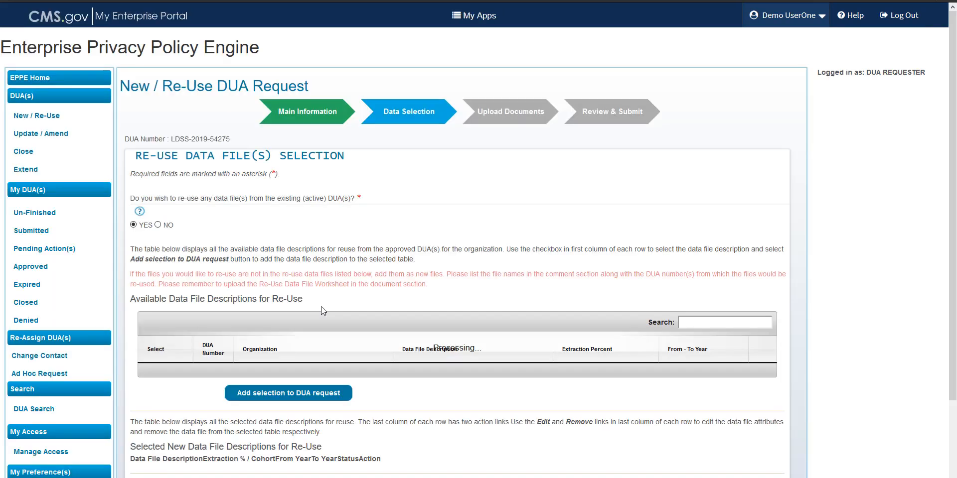
scroll(334, 316, down, 3)
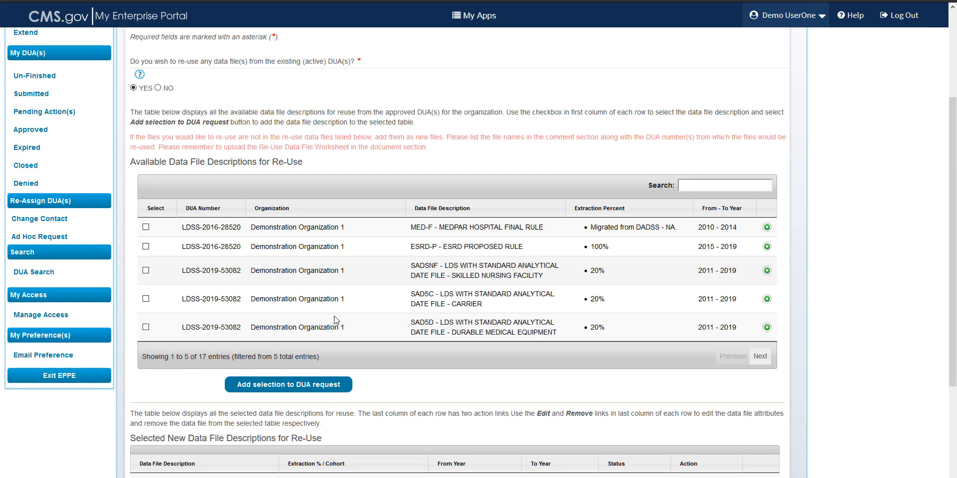
- Select the MED-F MEDPAR Hospital Final Rule and ESRD-P ESRD Proposed Rule data files for re-use and add them to the DUA request
scroll(334, 320, down, 1)
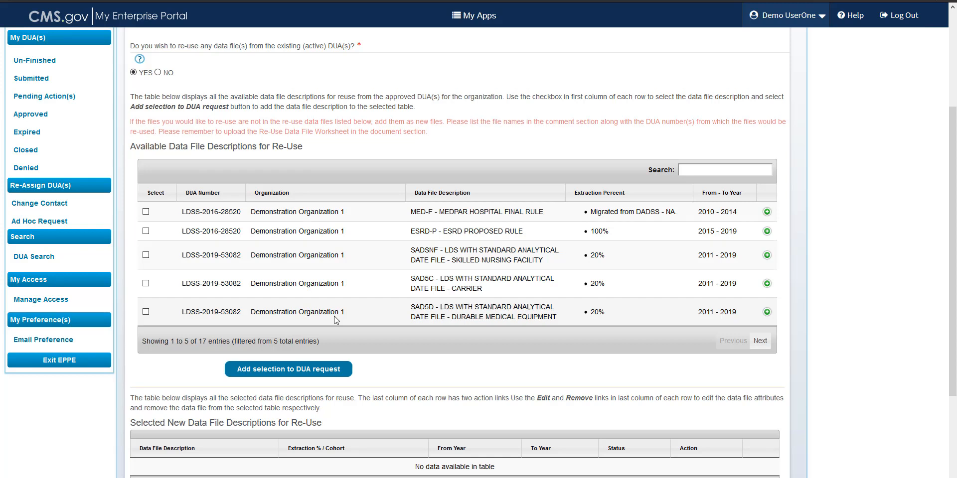
click(146, 232)
click(146, 212)
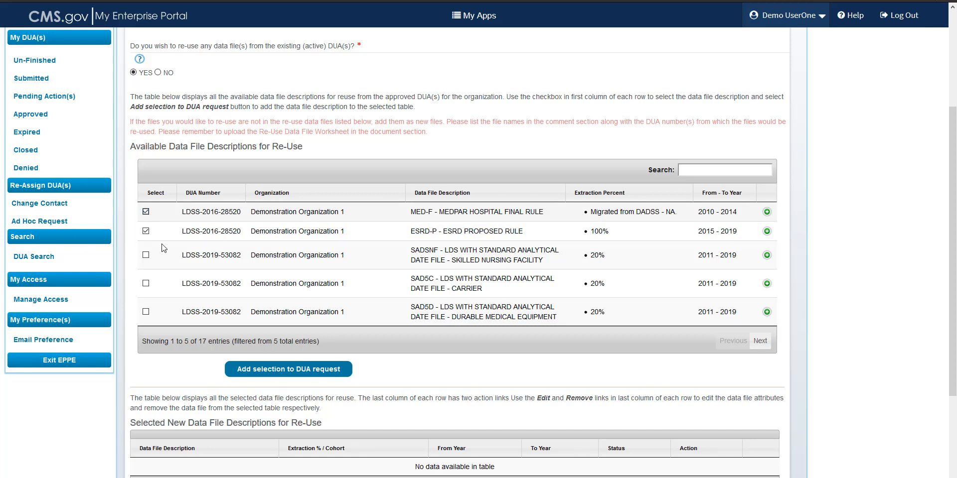
click(263, 371)
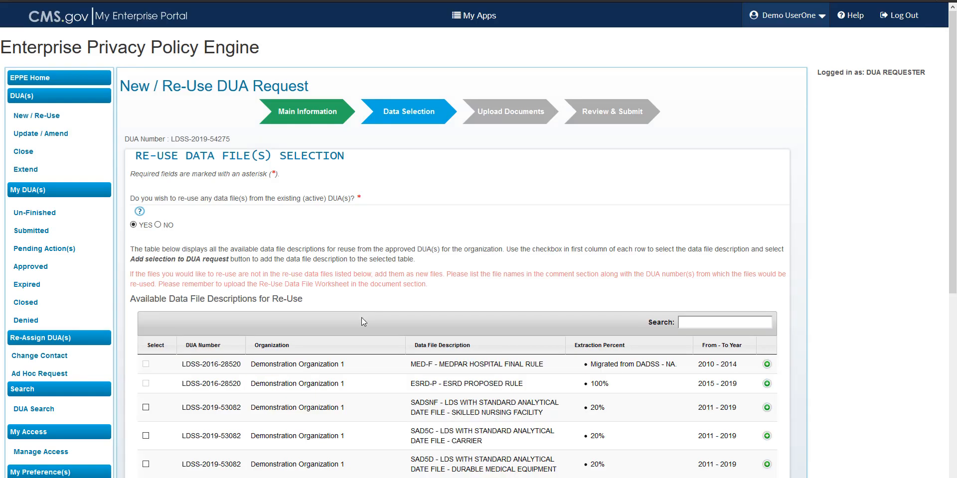
- For the ESRD-P data file, choose the available range 2015 - 2019 (100%) and add the extraction years from 2015 to 2019
scroll(639, 369, down, 5)
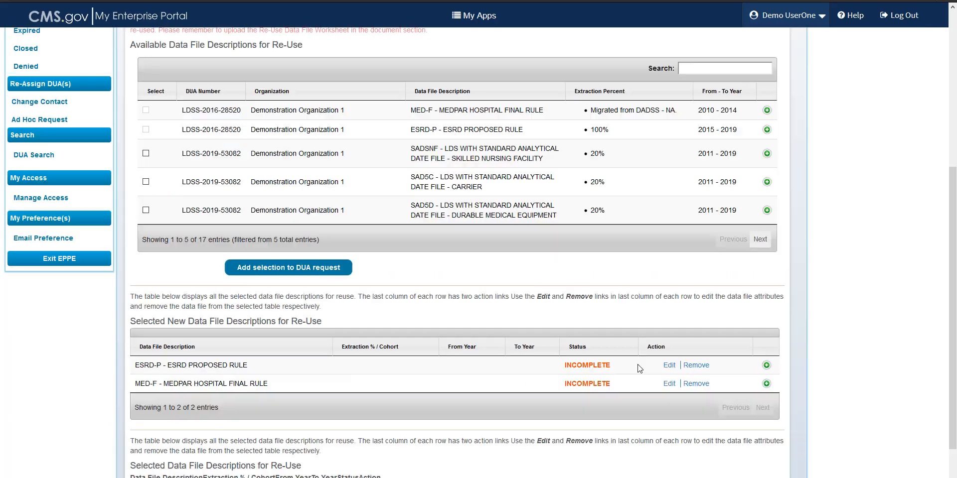
click(669, 367)
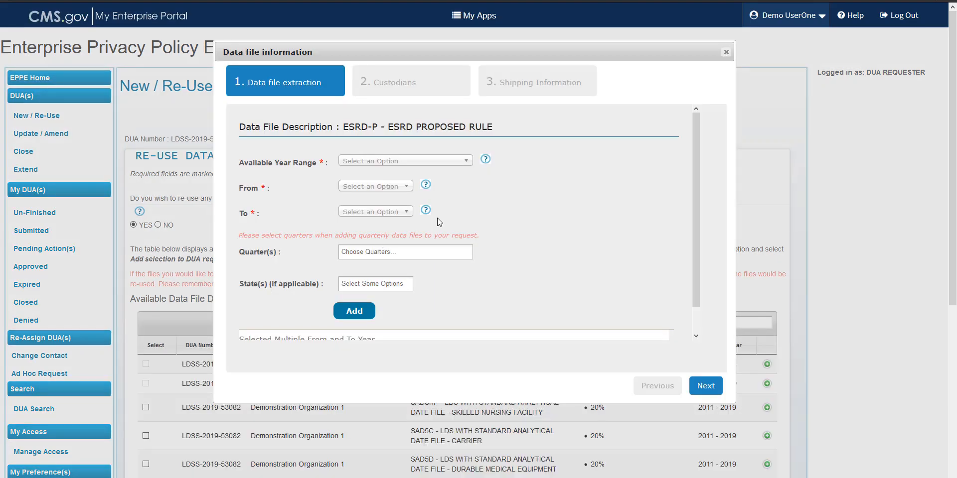
click(393, 164)
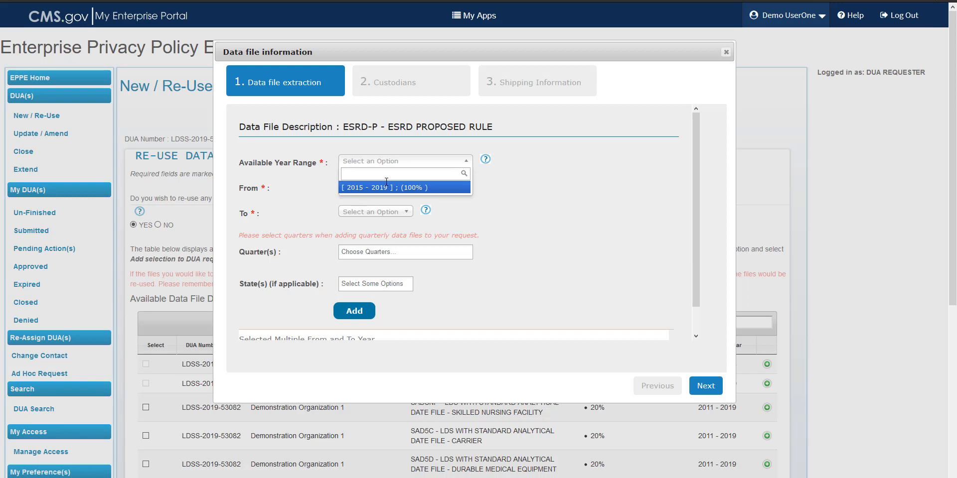
click(384, 188)
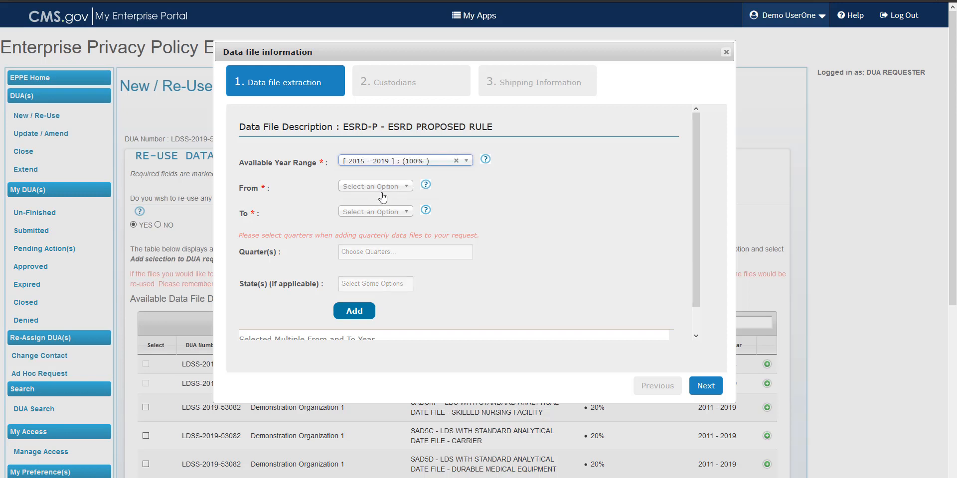
click(381, 190)
click(352, 263)
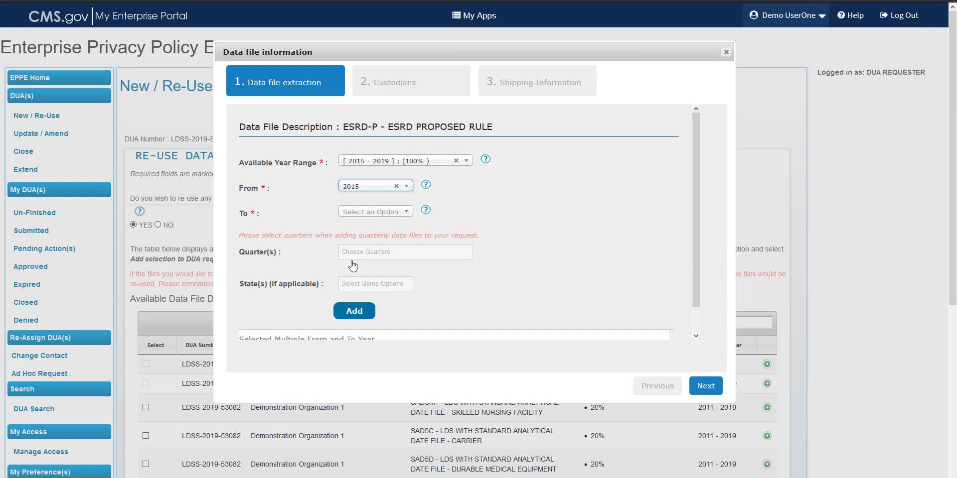
click(357, 216)
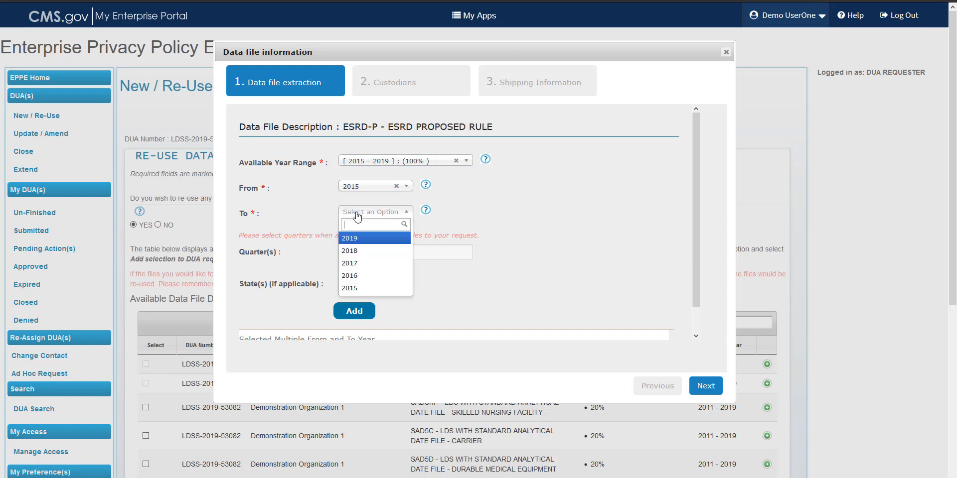
click(355, 239)
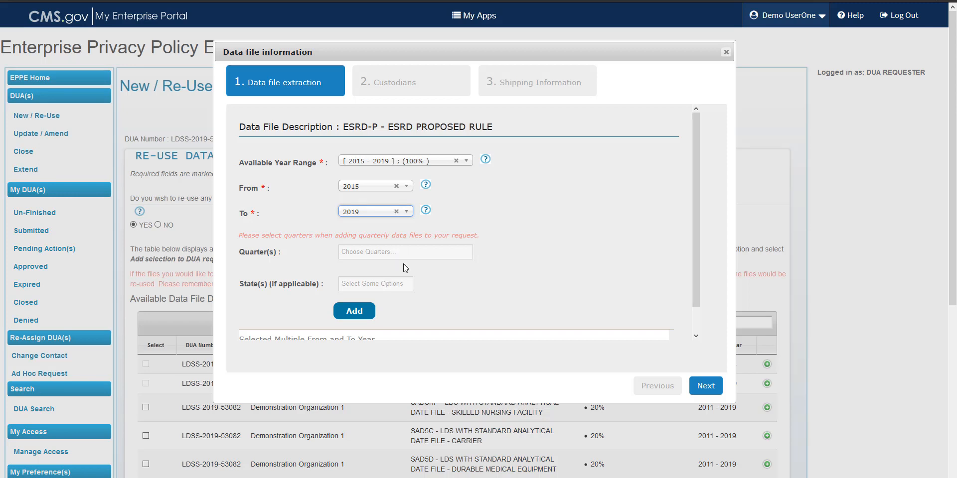
scroll(403, 264, down, 1)
scroll(403, 264, down, 1)
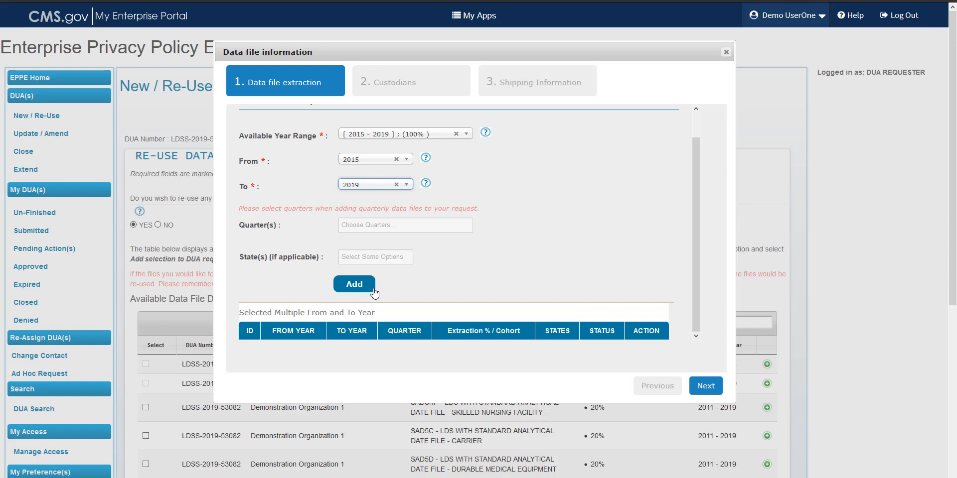
click(358, 287)
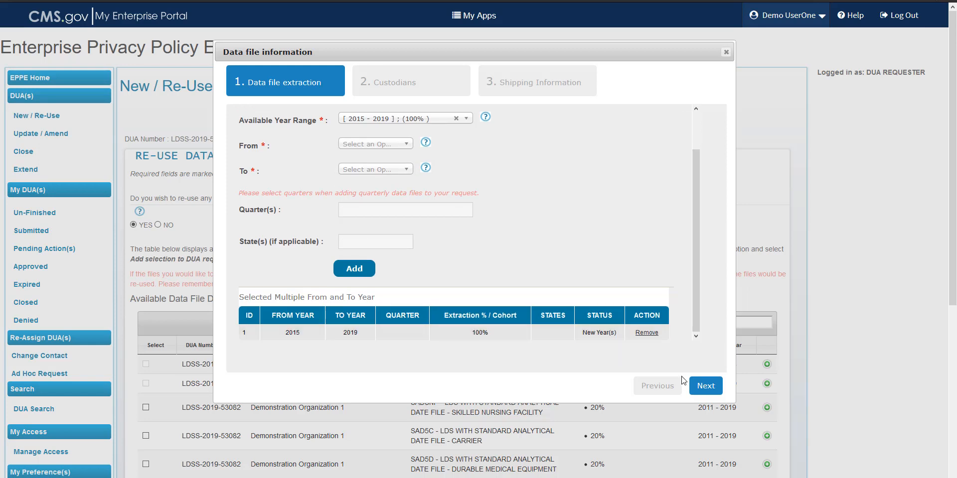
- Review the custodians and shipping information of the ESRD-P data file and finish its setup
click(702, 391)
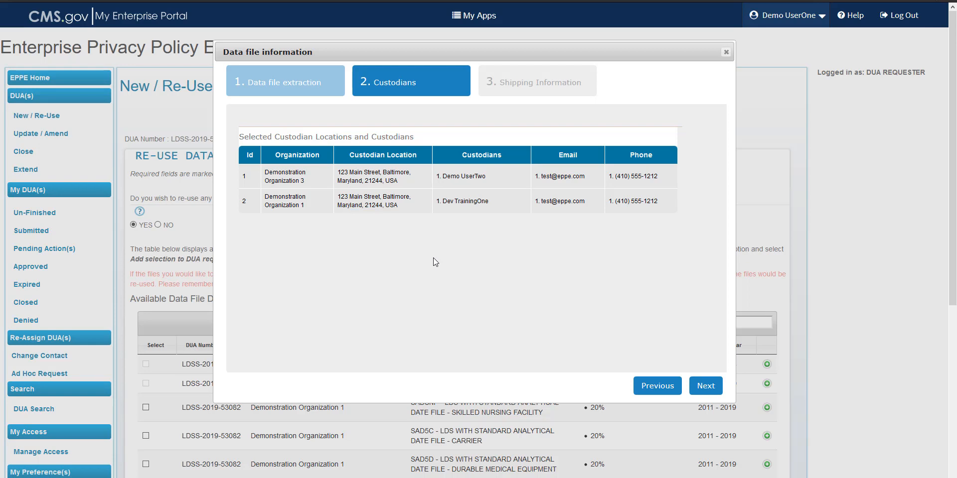
click(696, 385)
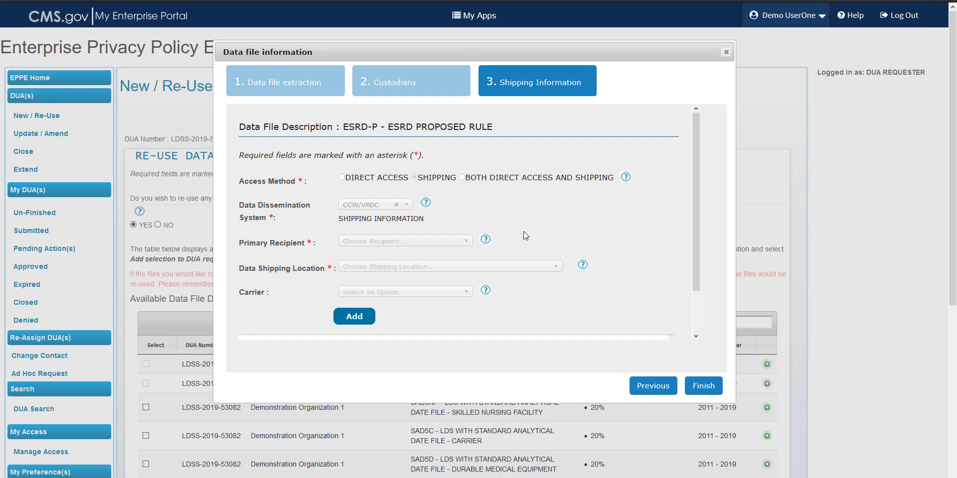
scroll(471, 333, down, 1)
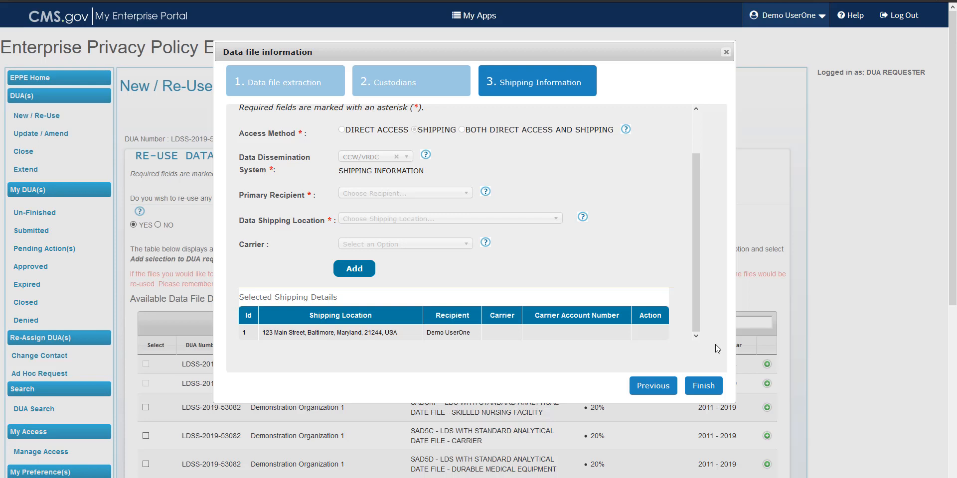
click(702, 392)
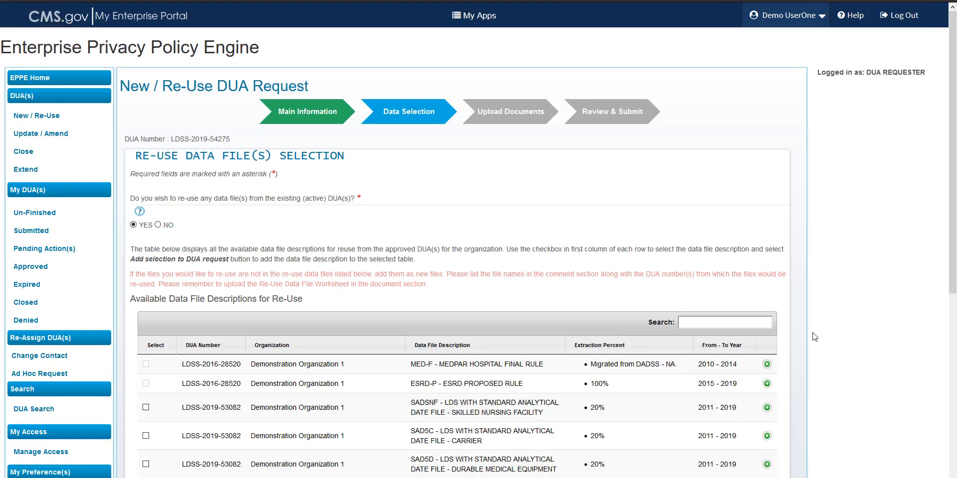
- For the MED-F data file, choose the available range 2010 - 2014 and add the extraction years from 2010 to 2014
scroll(814, 337, down, 1)
scroll(815, 337, down, 4)
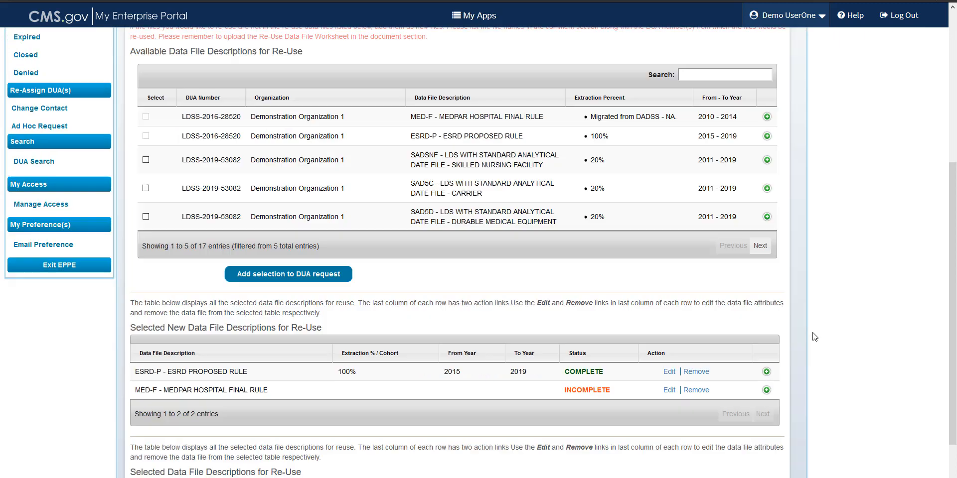
scroll(815, 337, down, 1)
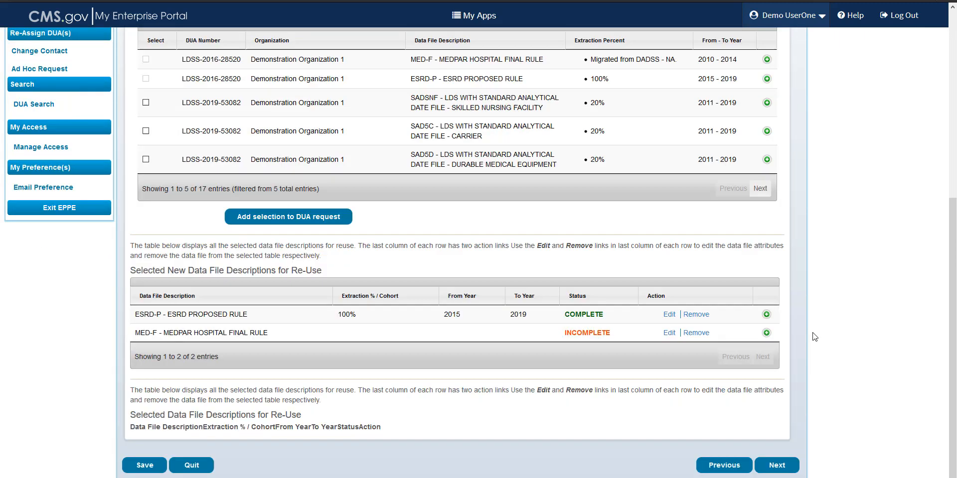
click(669, 333)
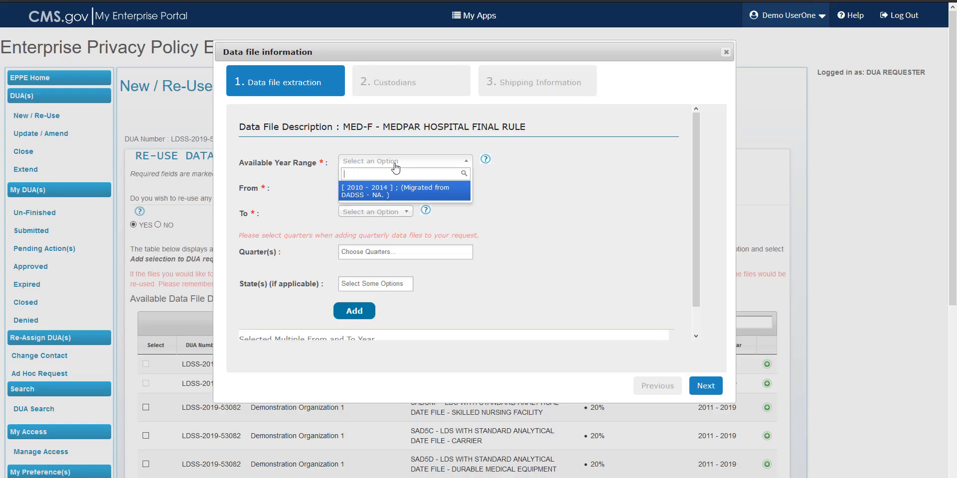
click(390, 195)
click(389, 189)
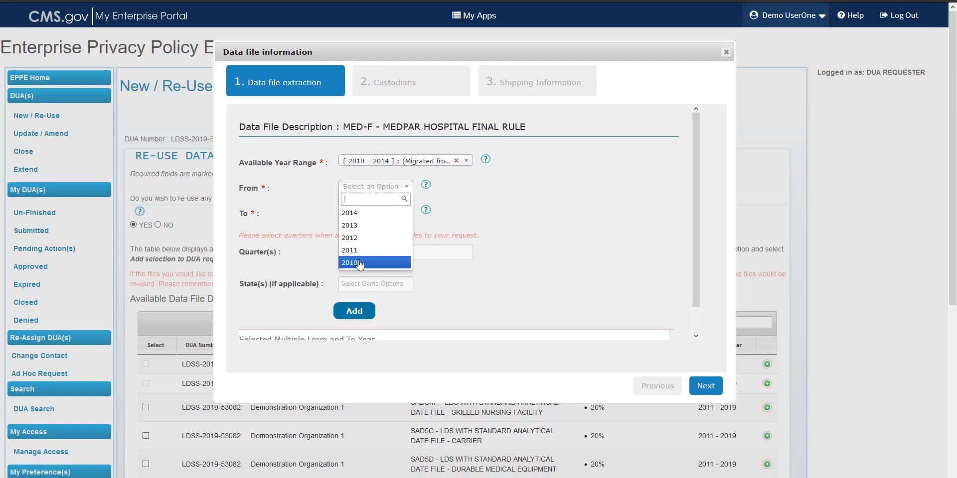
click(358, 262)
click(361, 238)
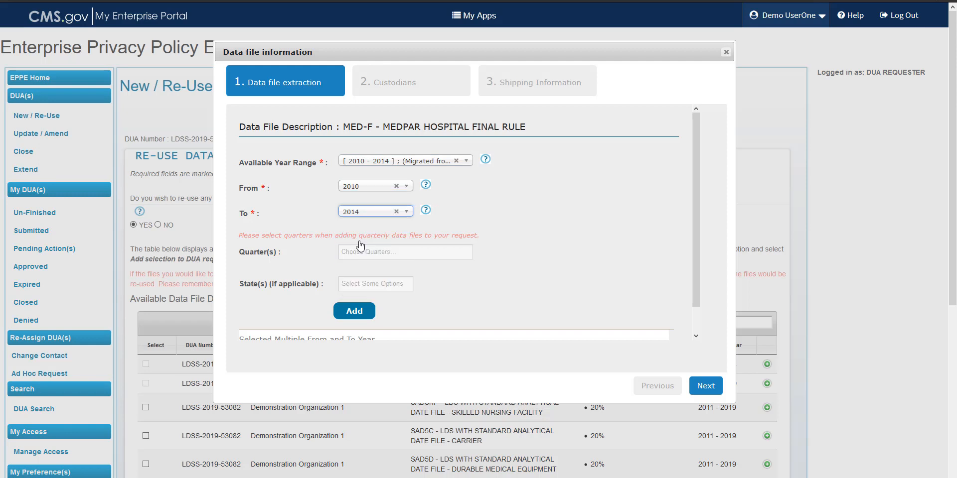
click(353, 316)
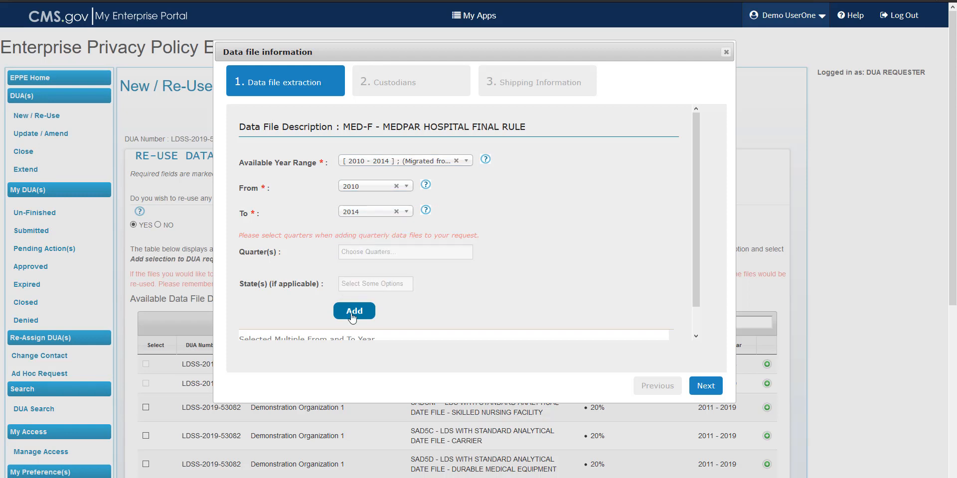
- Accept the custodians and shipping information of the MED-F data file and finish its setup
click(707, 387)
click(707, 387)
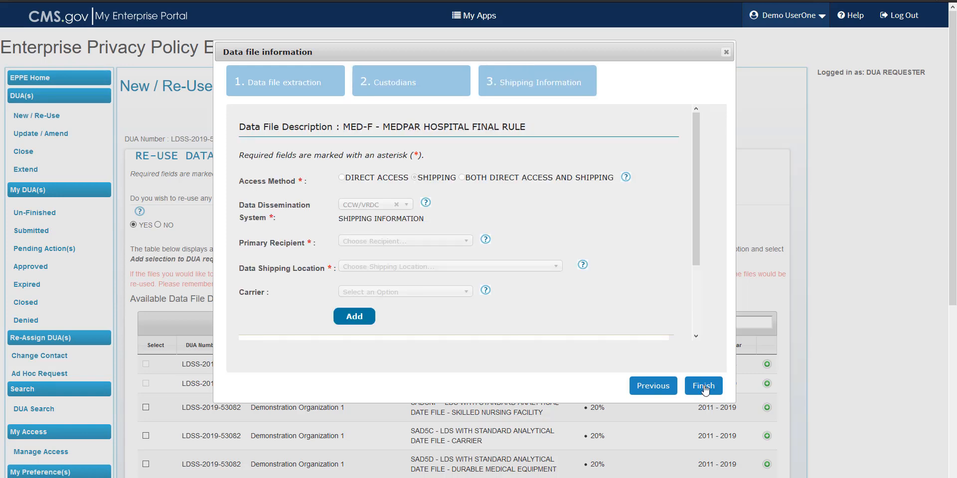
click(703, 387)
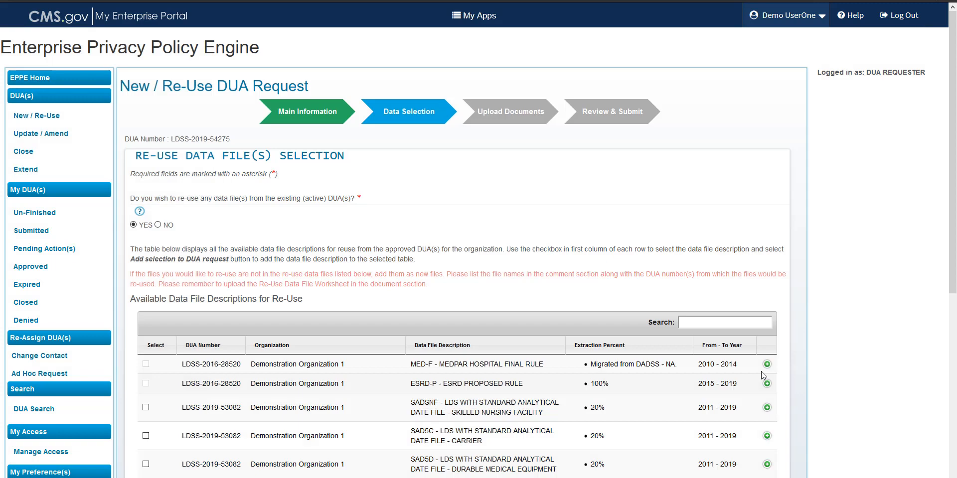
- Check the selected re-use files and continue past the new data file selection, without adding new files, to the document upload stage
scroll(814, 337, down, 4)
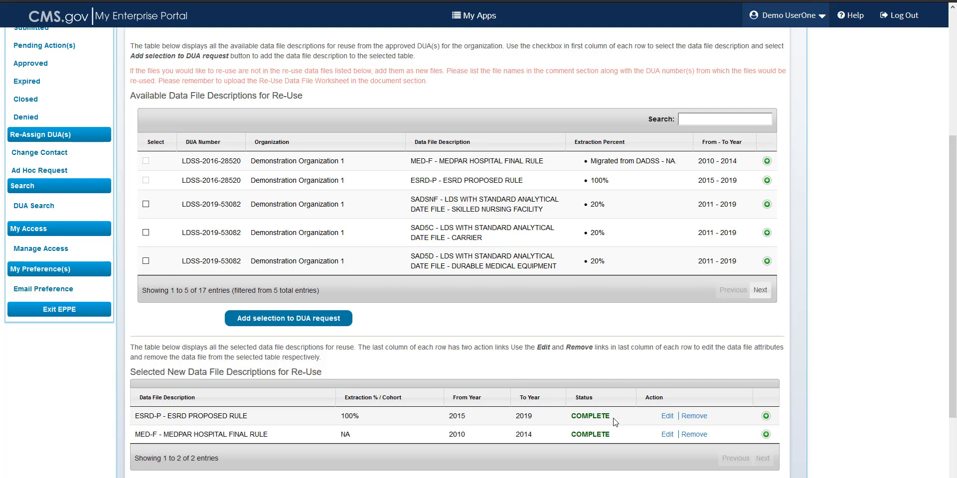
scroll(741, 463, down, 2)
scroll(741, 463, down, 1)
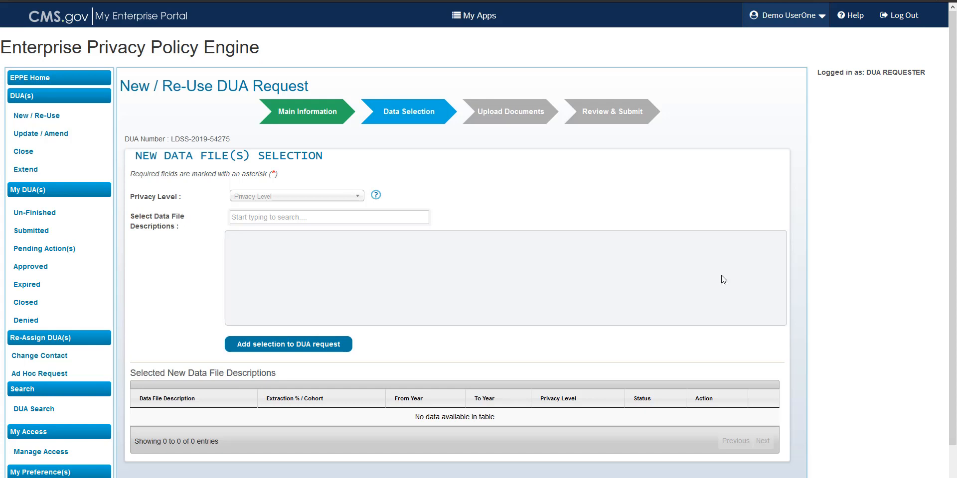
scroll(796, 313, down, 1)
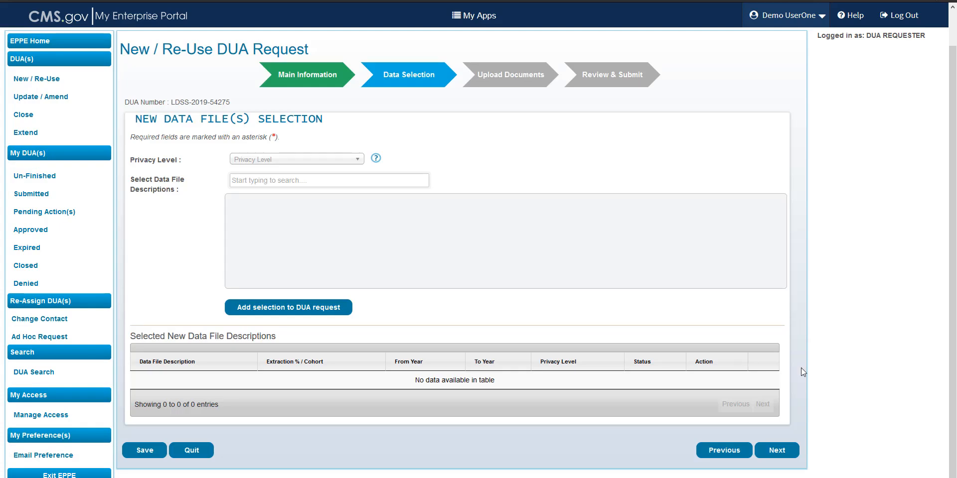
click(774, 451)
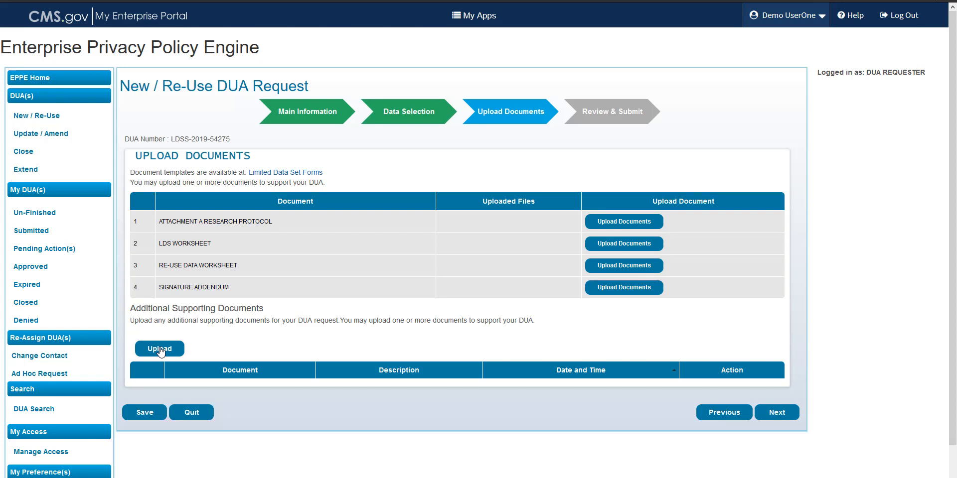
- Try to continue to the review stage without uploading any documents, and dismiss the notice
click(775, 415)
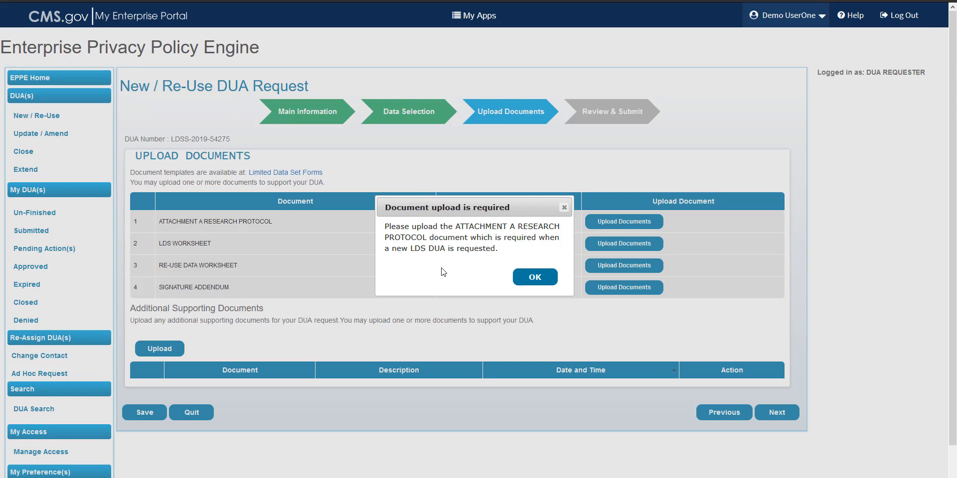
click(535, 279)
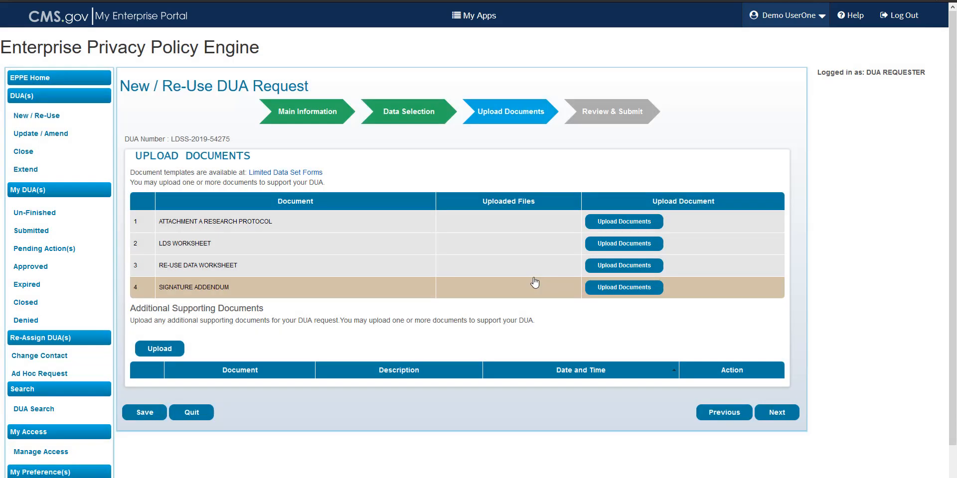
- Upload the file Attachment_A_Research_Protocol_Sample as the Attachment A Research Protocol document
click(615, 227)
click(462, 235)
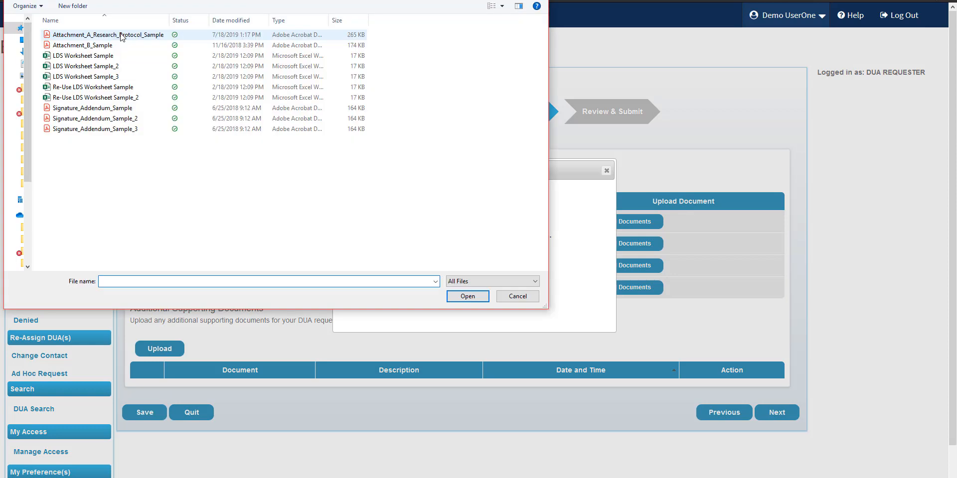
double_click(121, 35)
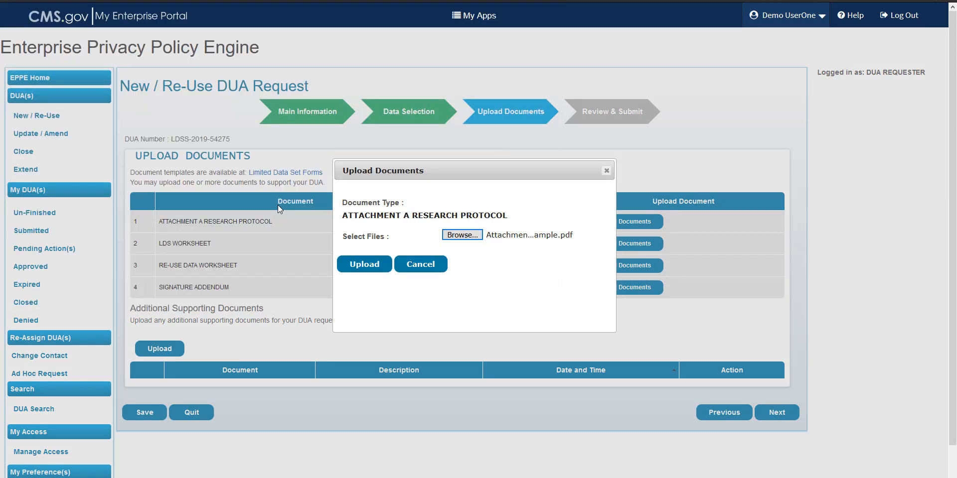
click(357, 269)
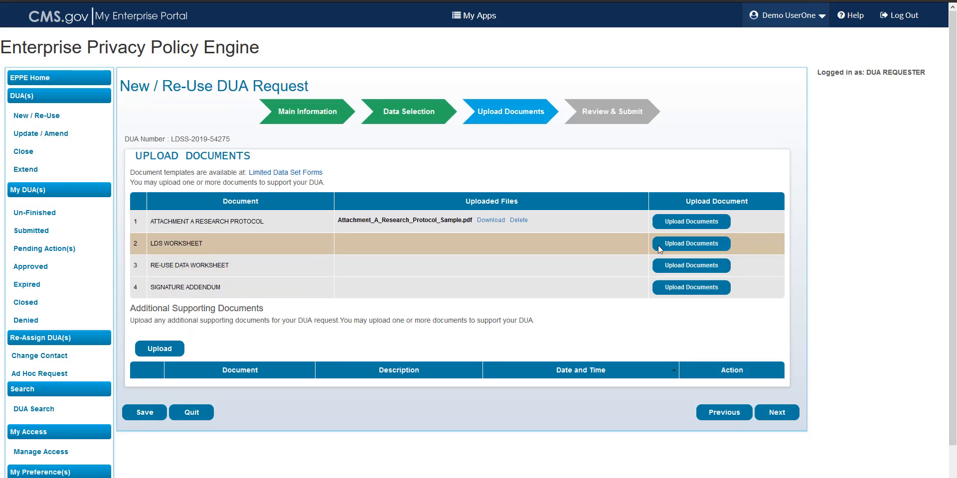
- Upload the file Re-Use LDS Worksheet Sample as the Re-Use Data Worksheet document
click(670, 267)
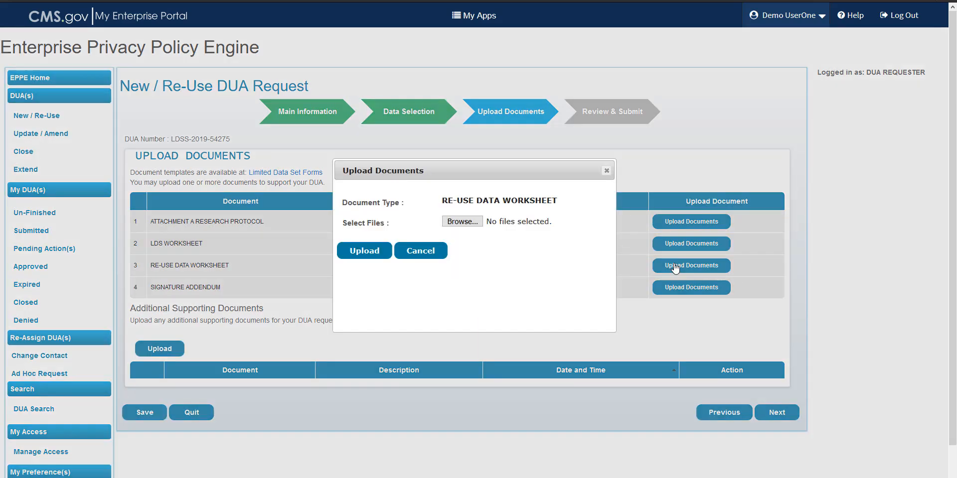
click(460, 222)
click(109, 88)
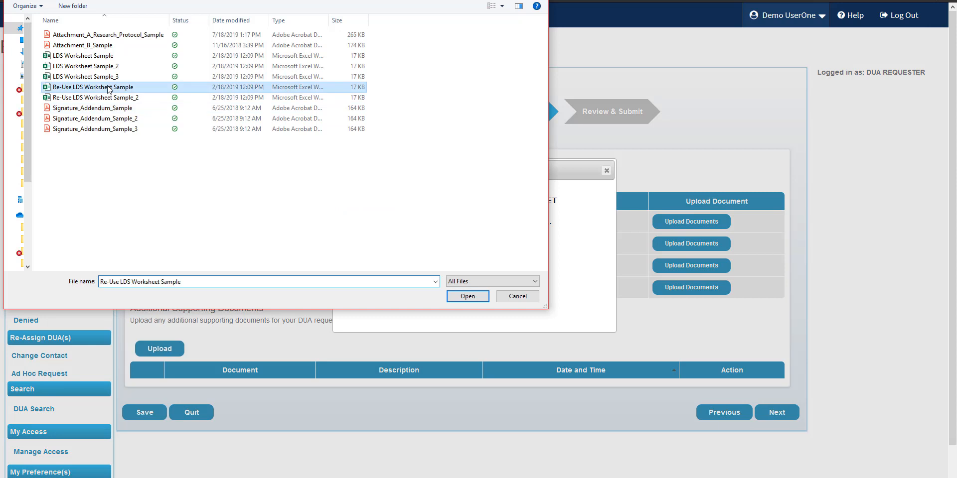
double_click(108, 87)
click(361, 257)
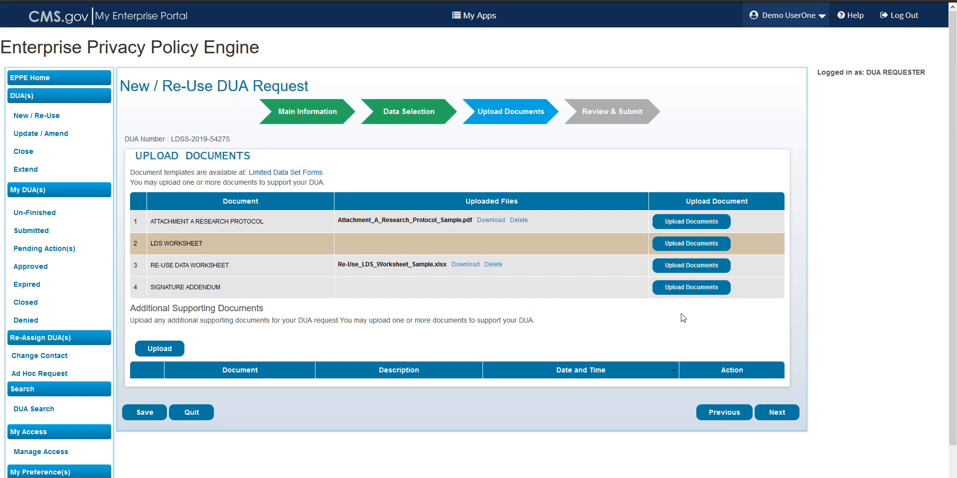
- Upload the file Signature_Addendum_Sample as the Signature Addendum document
click(691, 288)
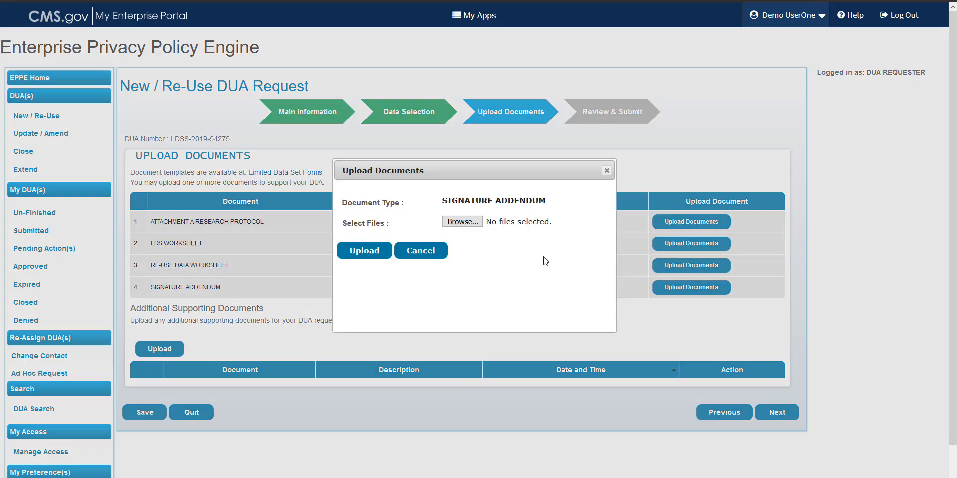
click(462, 222)
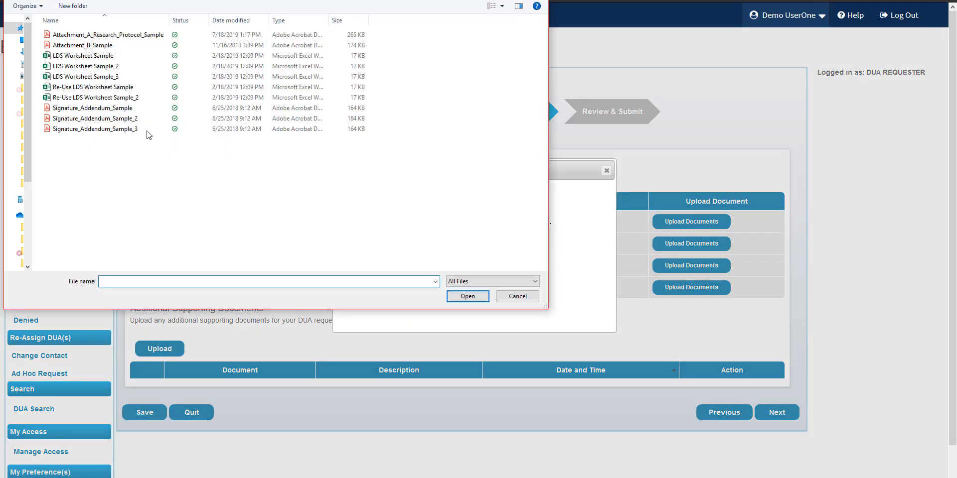
double_click(128, 109)
click(374, 253)
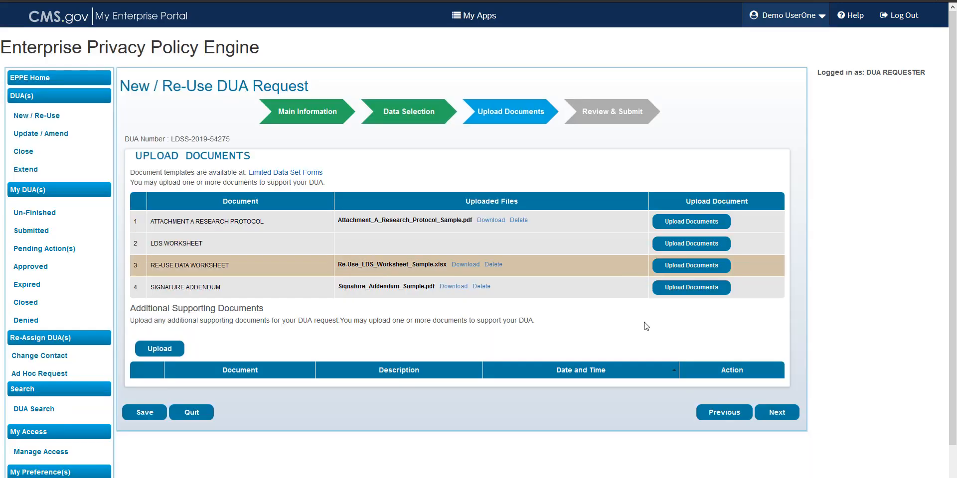
- Continue to the review stage and check the DUA Life Cycle history, leaving that section collapsed
click(774, 414)
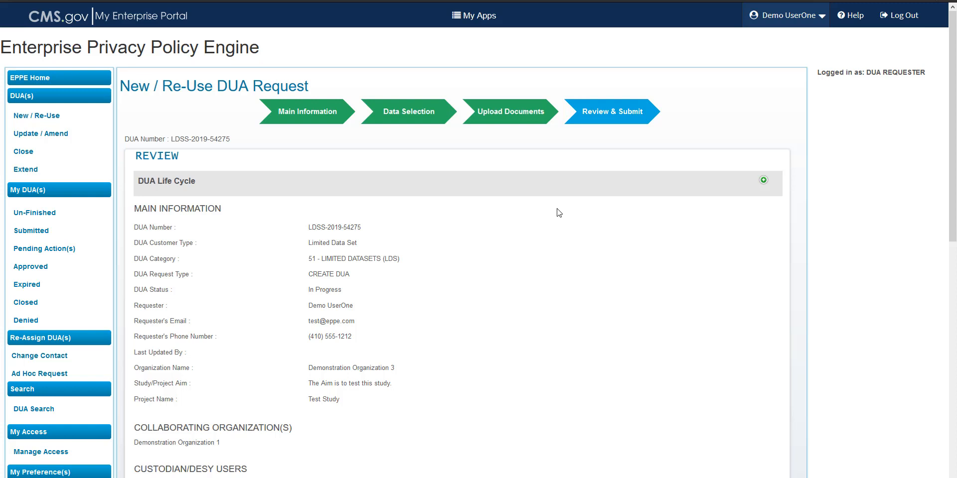
click(763, 181)
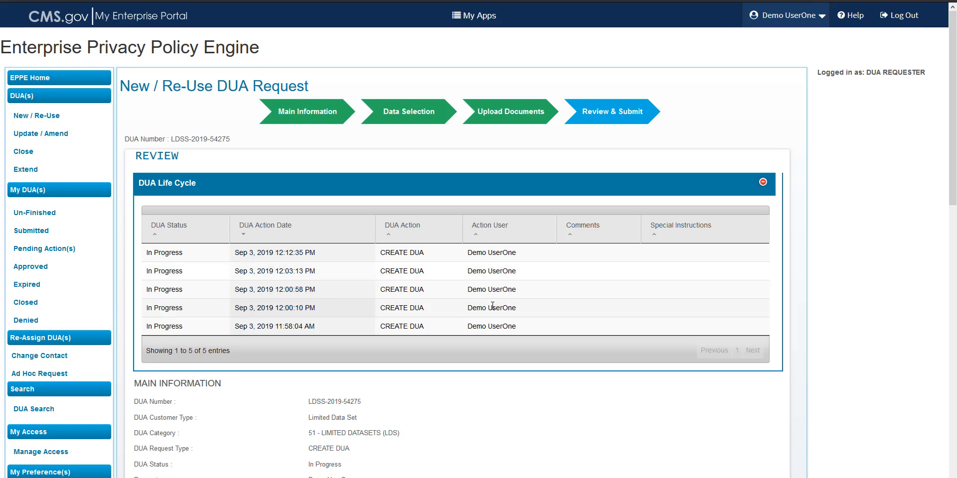
click(764, 183)
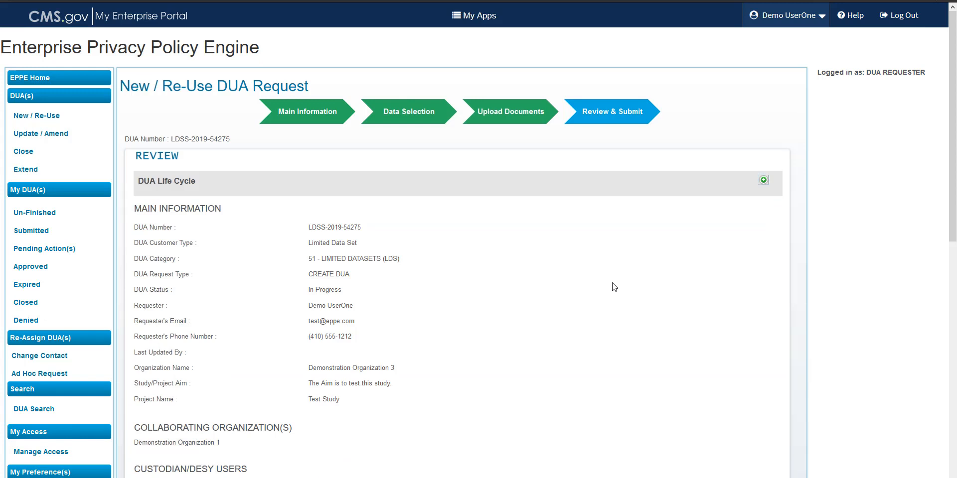
- Review the request details, add the comment "Submitting new DUA for reasons a and b." and continue to the terms and conditions
scroll(614, 287, down, 5)
scroll(614, 286, down, 4)
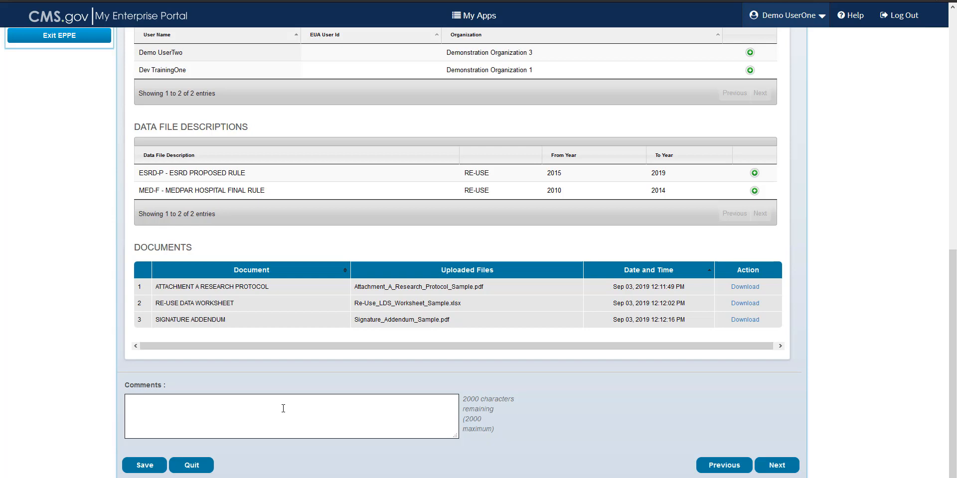
click(283, 409)
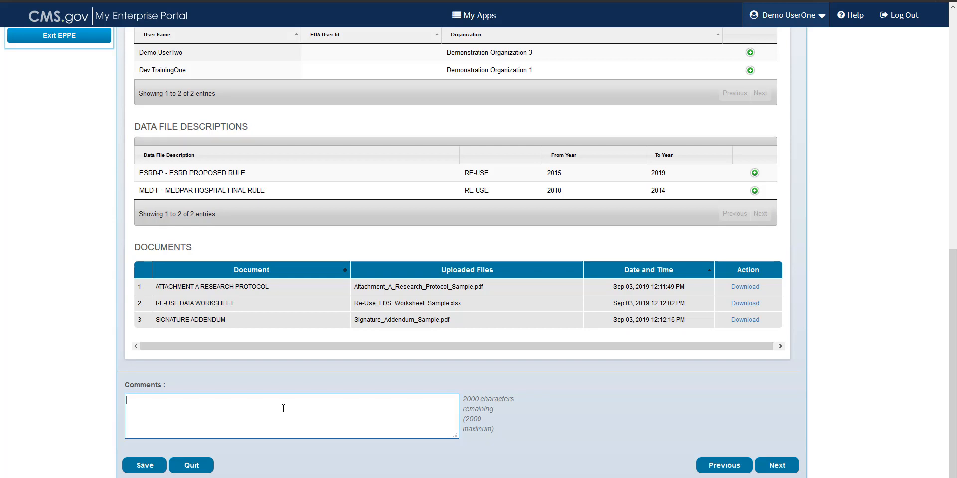
text(Submitting )
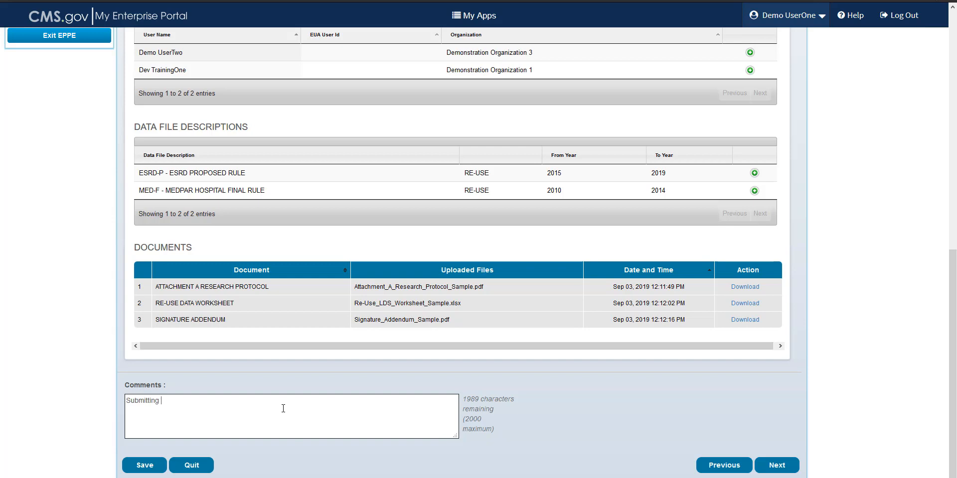
text(new DUA for er)
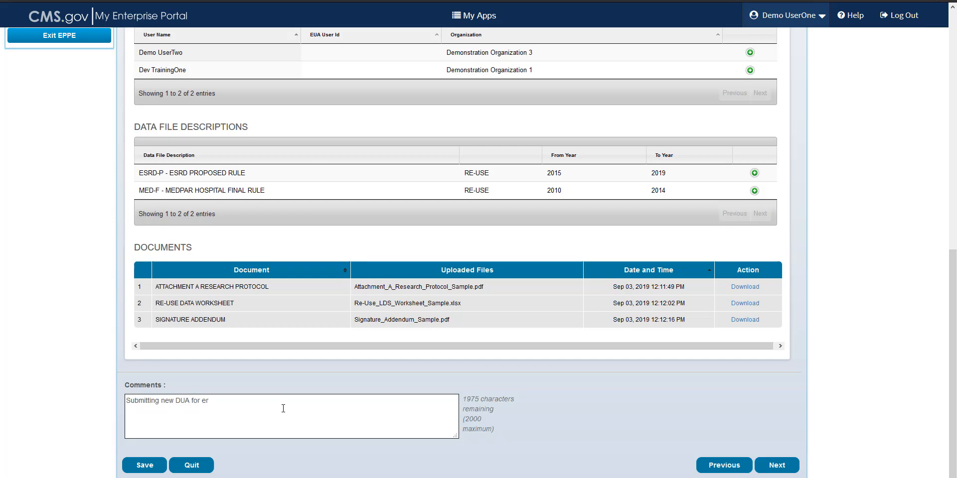
key(BackSpace)
key(BackSpace)
text(reasons a and b.)
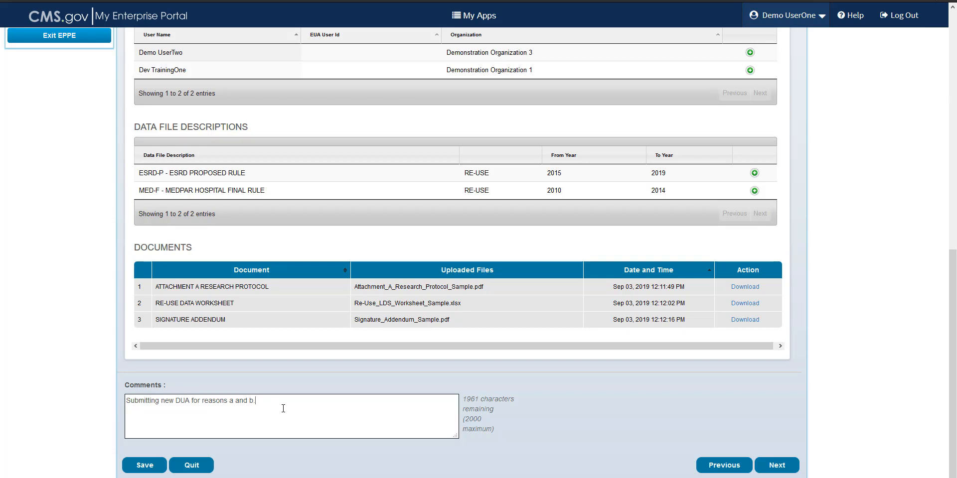
click(777, 467)
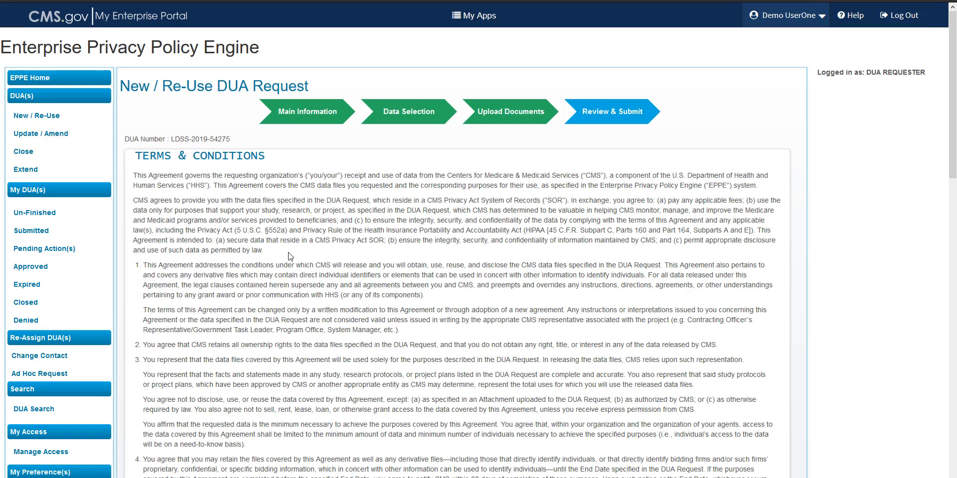
- Read through the terms and conditions, agree to them and submit the DUA request
scroll(290, 256, down, 1)
scroll(290, 256, down, 6)
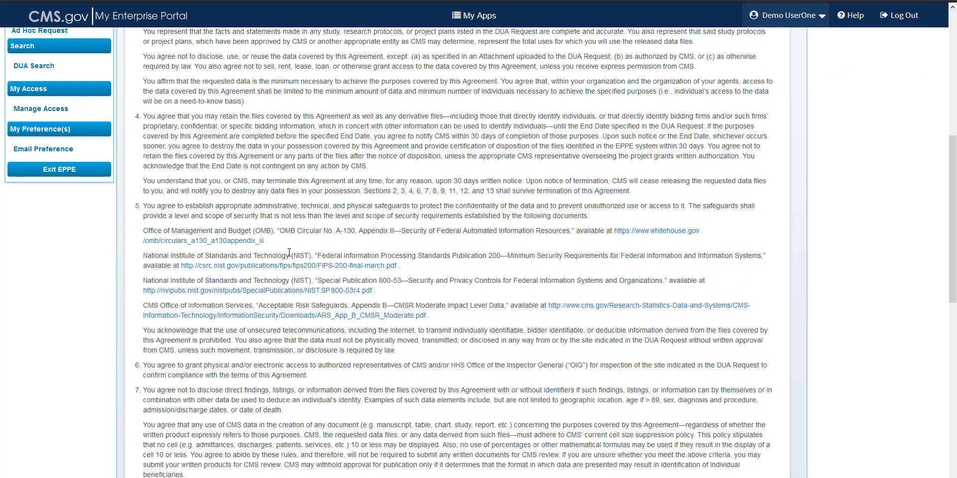
scroll(289, 252, down, 4)
scroll(289, 253, down, 3)
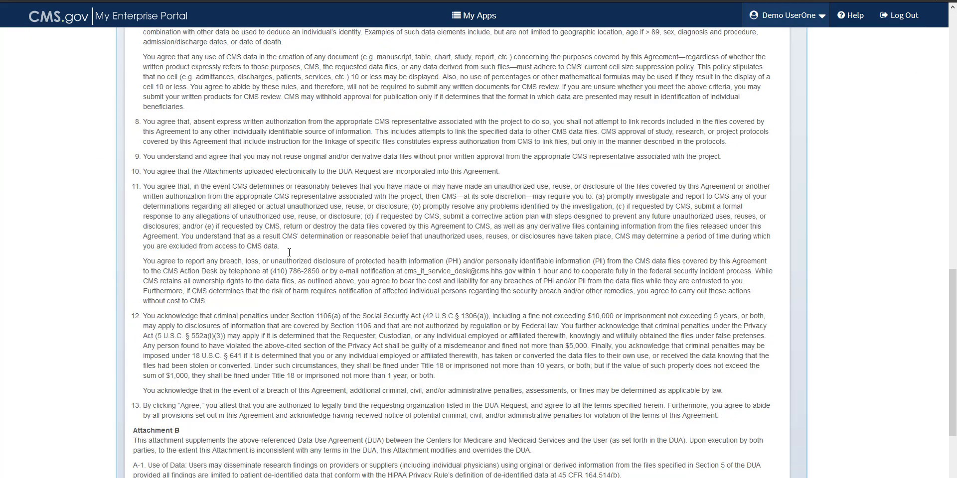
scroll(289, 253, down, 2)
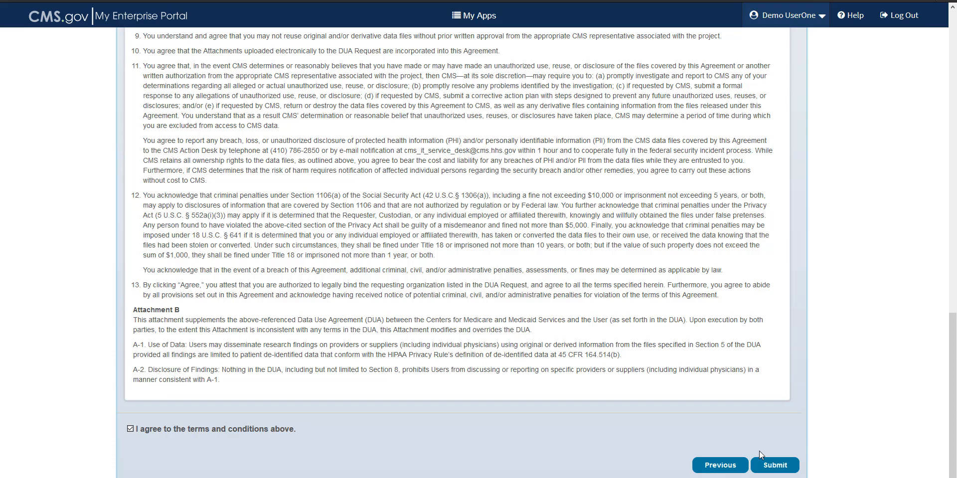
click(771, 470)
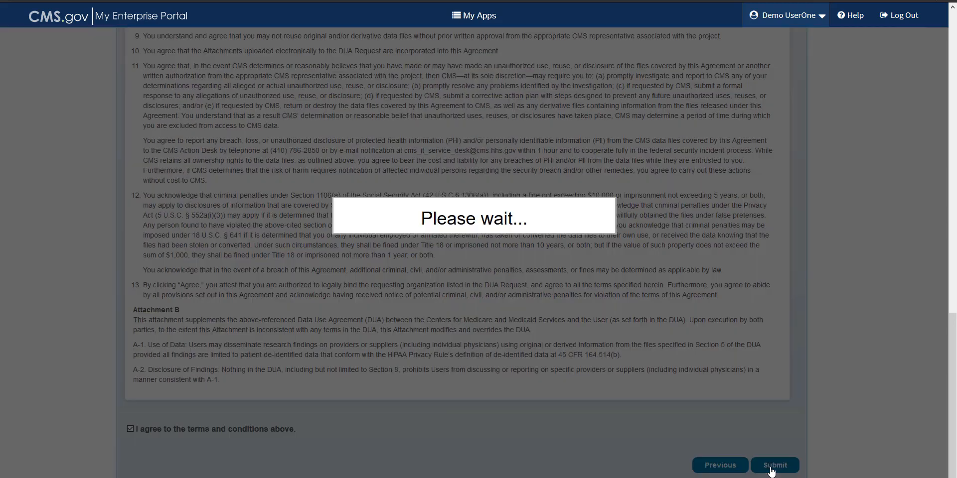